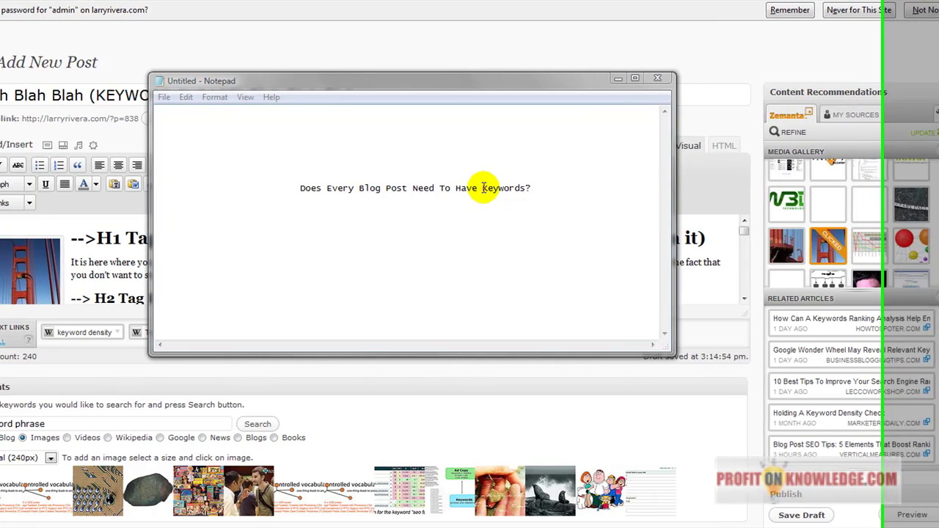
# Dismiss the Notepad note and highlight the KEYWORD PHRASE part of the post title.
pyautogui.click(676, 80)
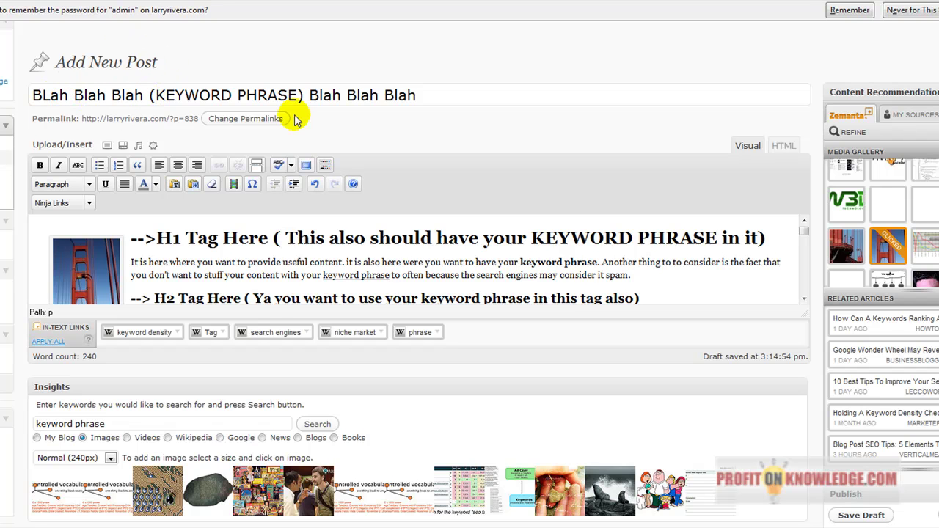
pyautogui.moveTo(425, 94); pyautogui.dragTo(63, 79)
pyautogui.click(478, 96)
pyautogui.moveTo(300, 96); pyautogui.dragTo(148, 92)
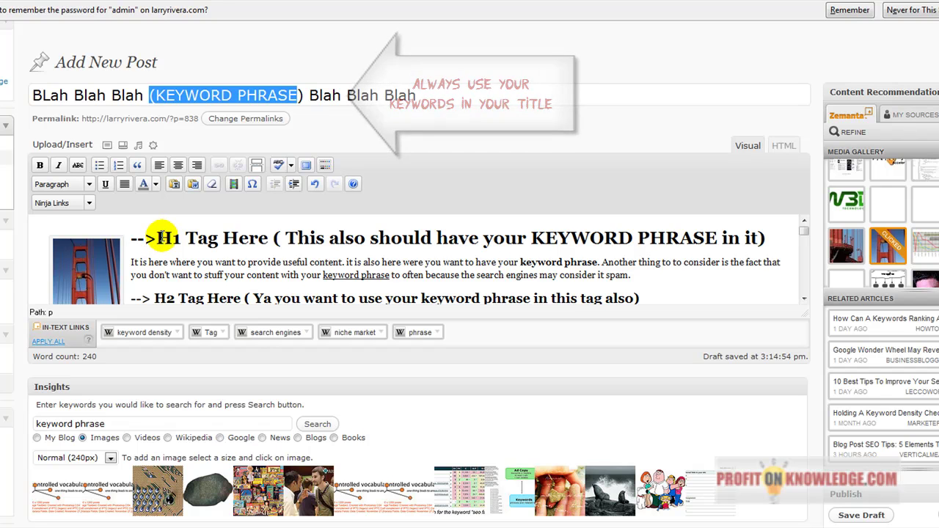
# Highlight KEYWORD PHRASE in the H1 heading of the post body and clear the selection.
pyautogui.scroll(-10, 161, 279)
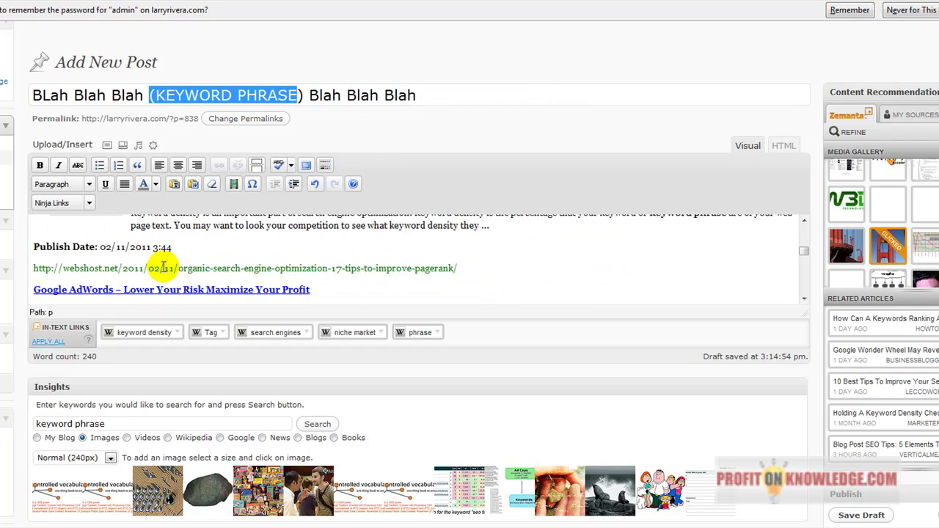
pyautogui.scroll(12, 162, 267)
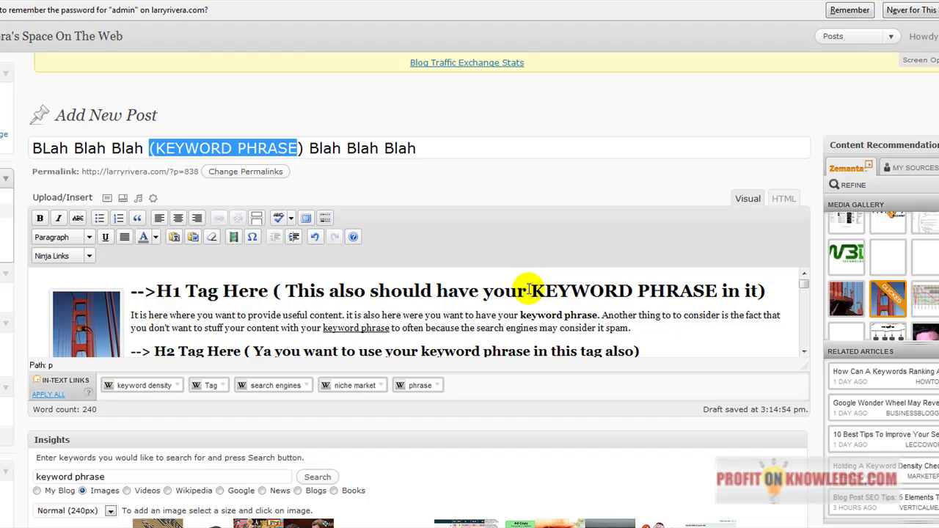
pyautogui.moveTo(531, 291); pyautogui.dragTo(715, 290)
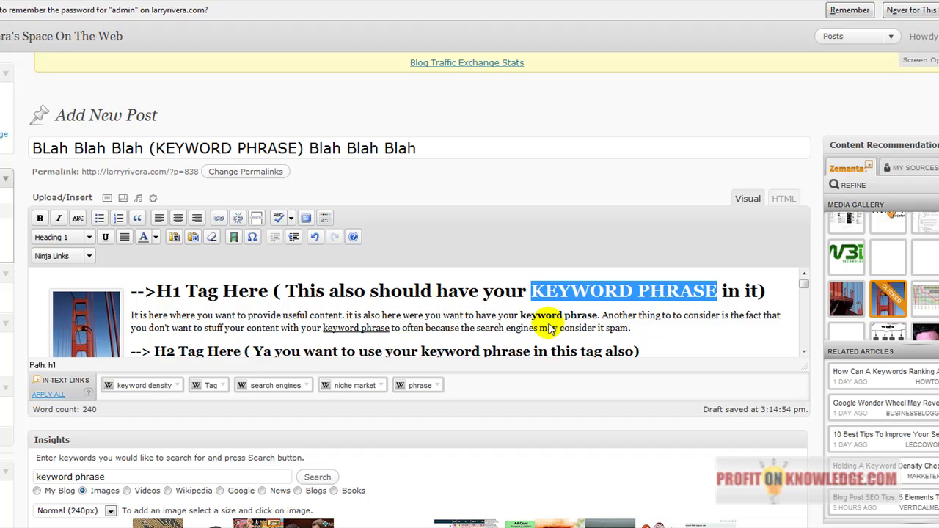
pyautogui.click(222, 311)
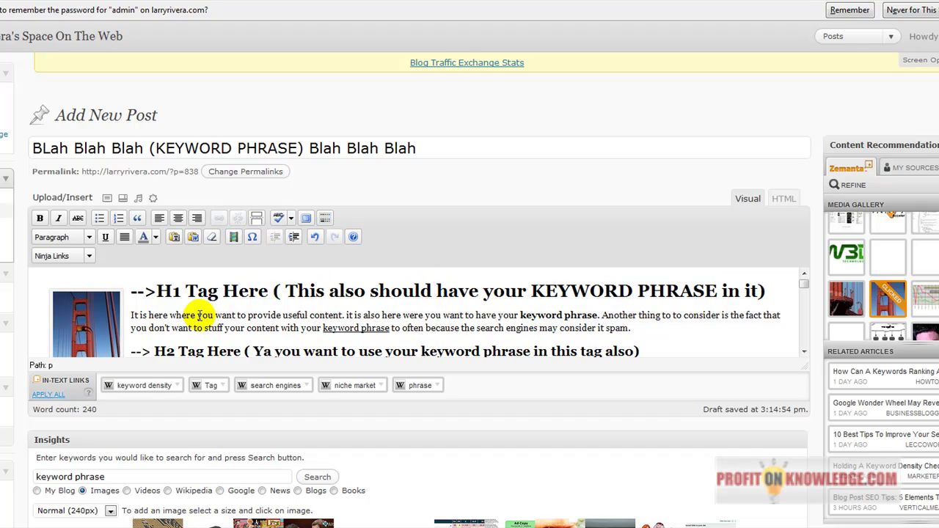
# Try Heading 1 on the paragraph containing "you want to provide useful content" and undo the formatting.
pyautogui.moveTo(197, 316); pyautogui.dragTo(342, 315)
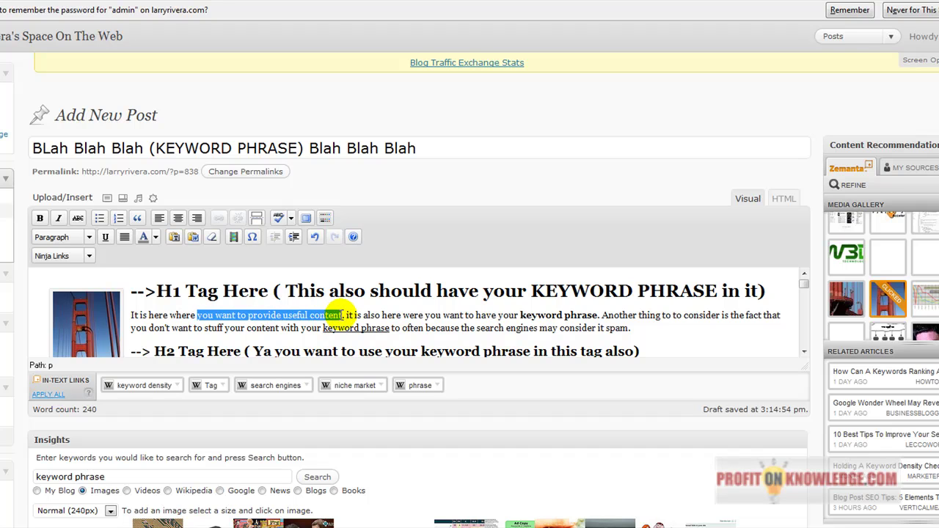
pyautogui.click(88, 236)
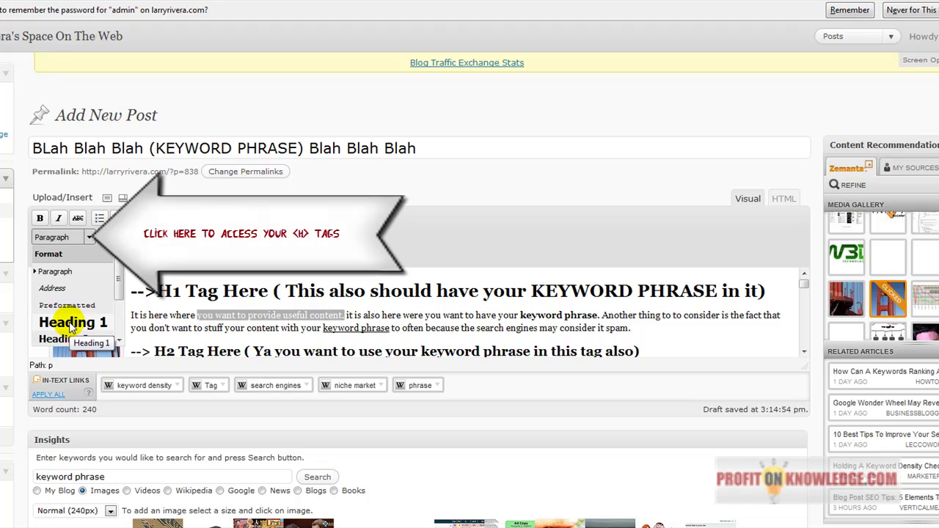
pyautogui.moveTo(120, 289)
pyautogui.mouseDown()
pyautogui.moveTo(120, 301)
pyautogui.moveTo(118, 287)
pyautogui.mouseUp()
pyautogui.click(87, 323)
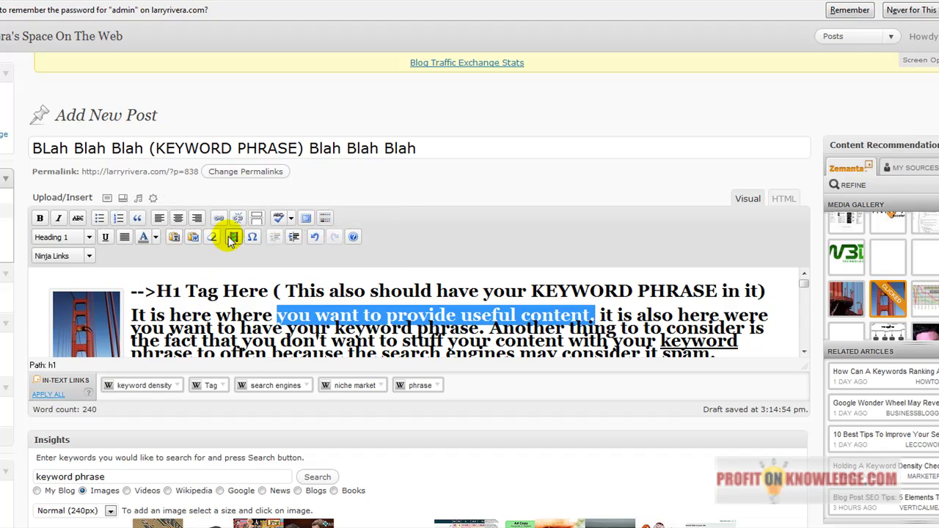
pyautogui.click(315, 237)
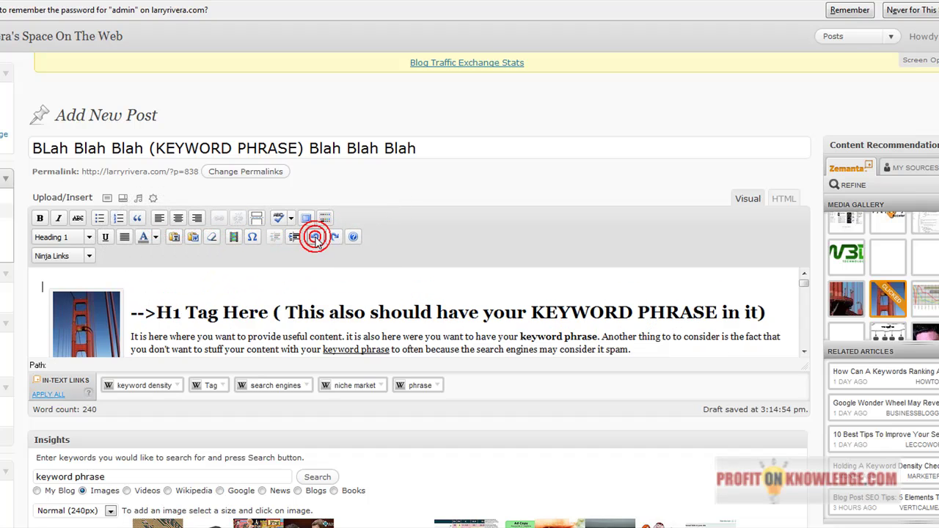
# Highlight the bold keyword phrase and the underlined one in the paragraph under the H1 heading.
pyautogui.scroll(-2, 295, 297)
pyautogui.scroll(2, 294, 301)
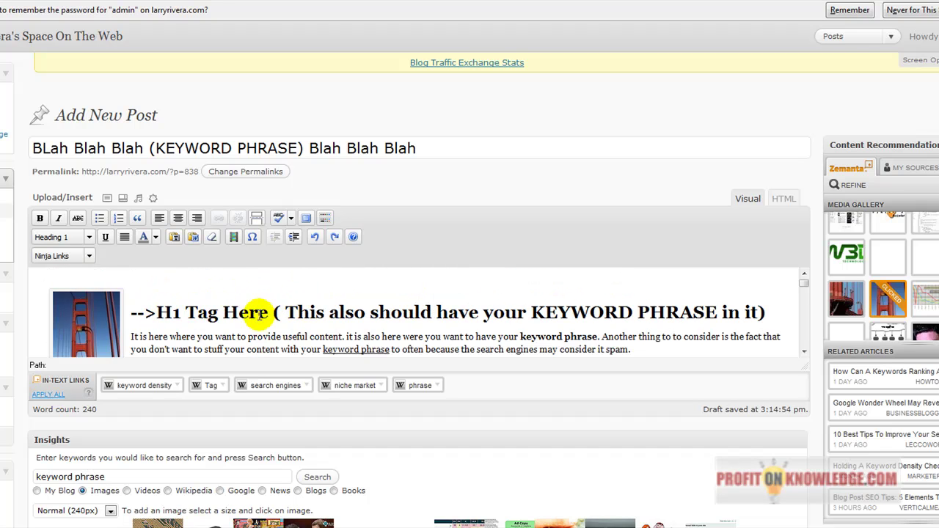
pyautogui.scroll(-2, 472, 319)
pyautogui.scroll(2, 468, 320)
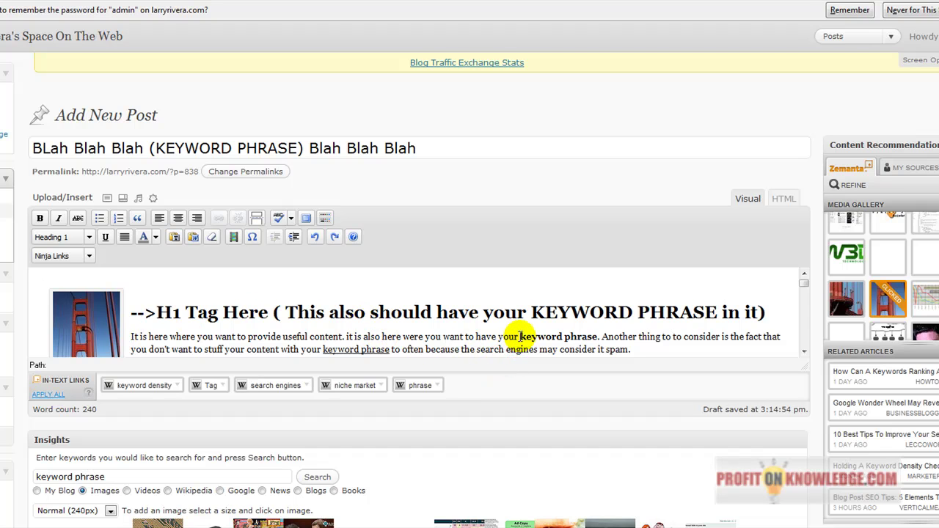
pyautogui.moveTo(520, 336); pyautogui.dragTo(599, 339)
pyautogui.hotkey('ctrl', 'b')
pyautogui.click(558, 336)
pyautogui.moveTo(322, 350); pyautogui.dragTo(390, 350)
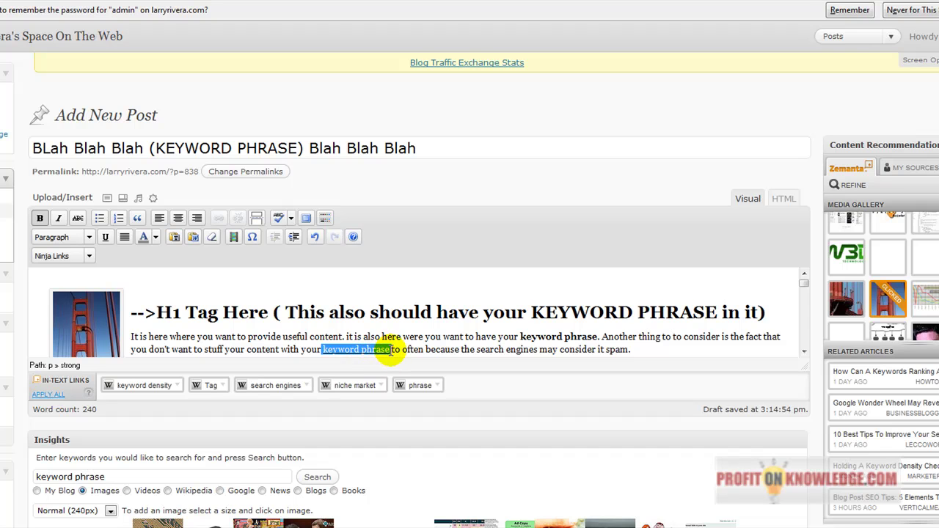
pyautogui.hotkey('ctrl', 'u')
pyautogui.click(315, 350)
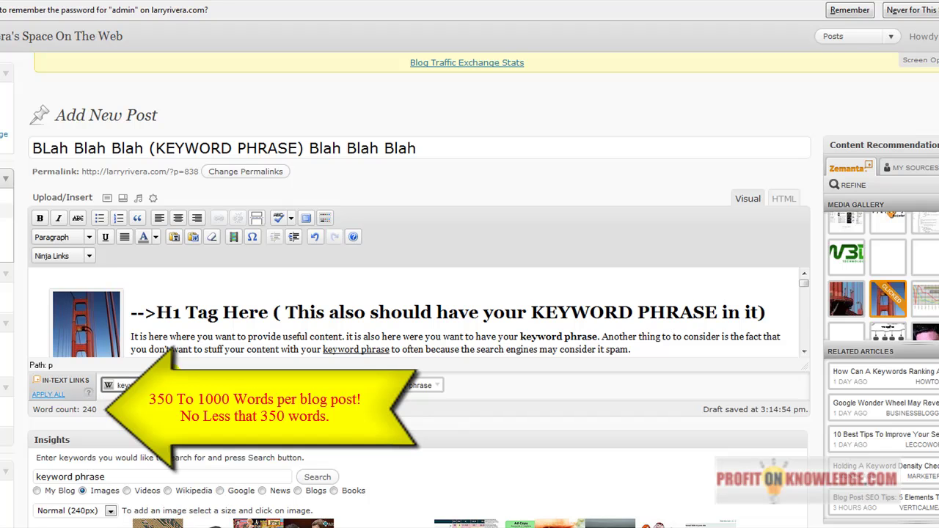
# Highlight the keyword phrase in the H2 heading and the italic one in the paragraph beneath it.
pyautogui.scroll(-5, 224, 337)
pyautogui.scroll(2, 224, 339)
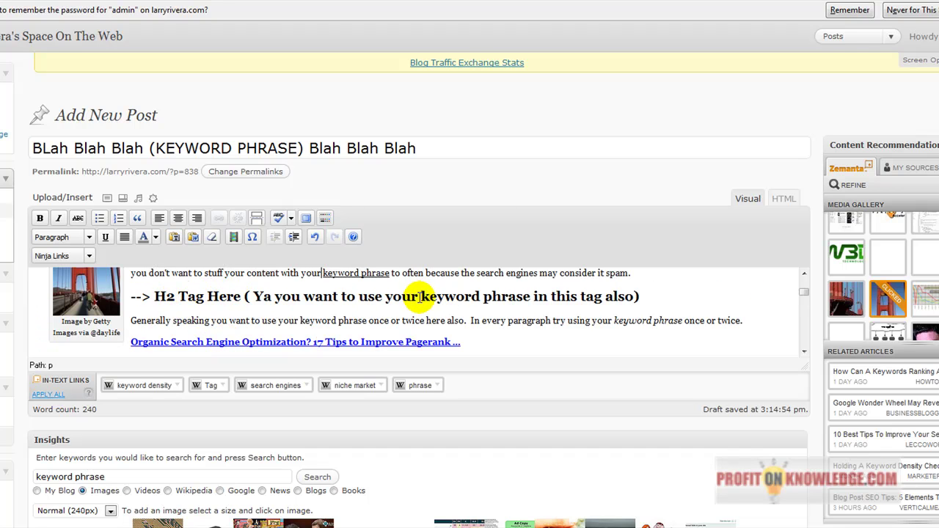
pyautogui.moveTo(418, 296); pyautogui.dragTo(533, 297)
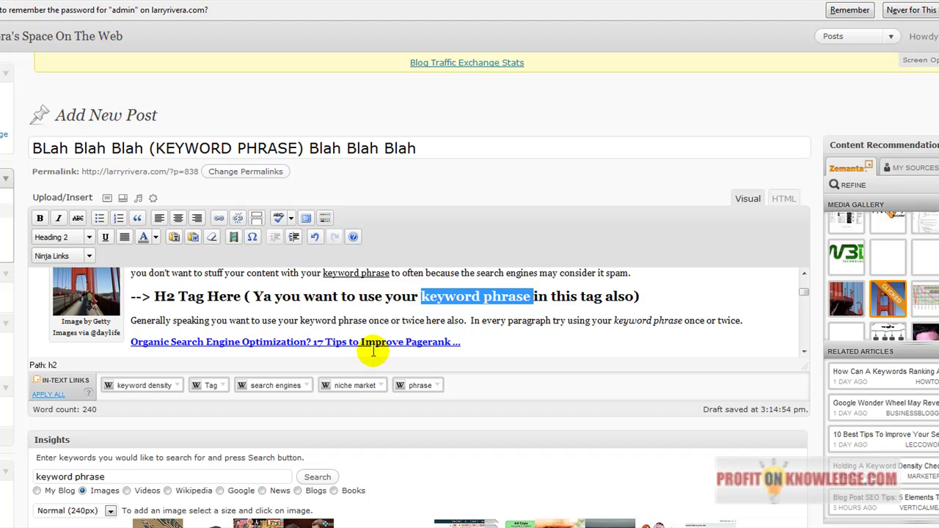
pyautogui.click(610, 322)
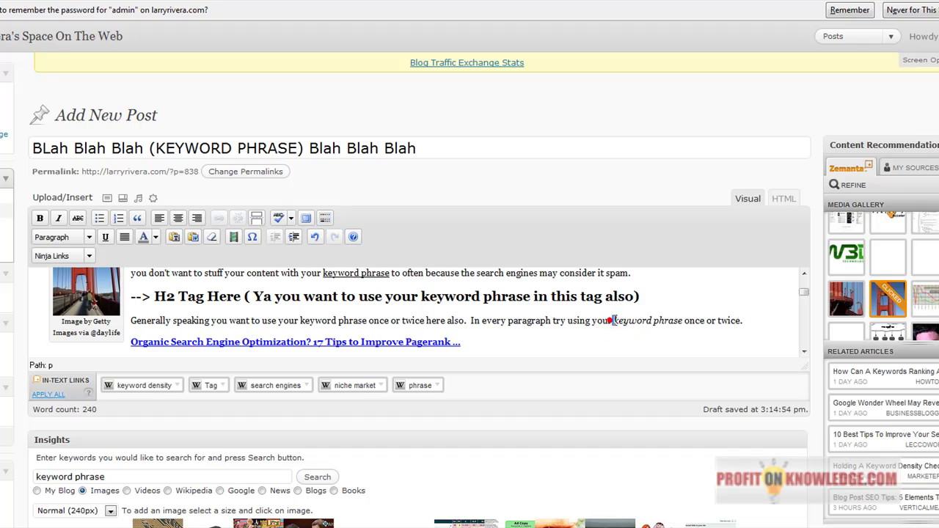
pyautogui.moveTo(613, 321); pyautogui.dragTo(691, 318)
# Look through the post body for its emphasised keyword phrases and the related article excerpts.
pyautogui.scroll(2, 506, 319)
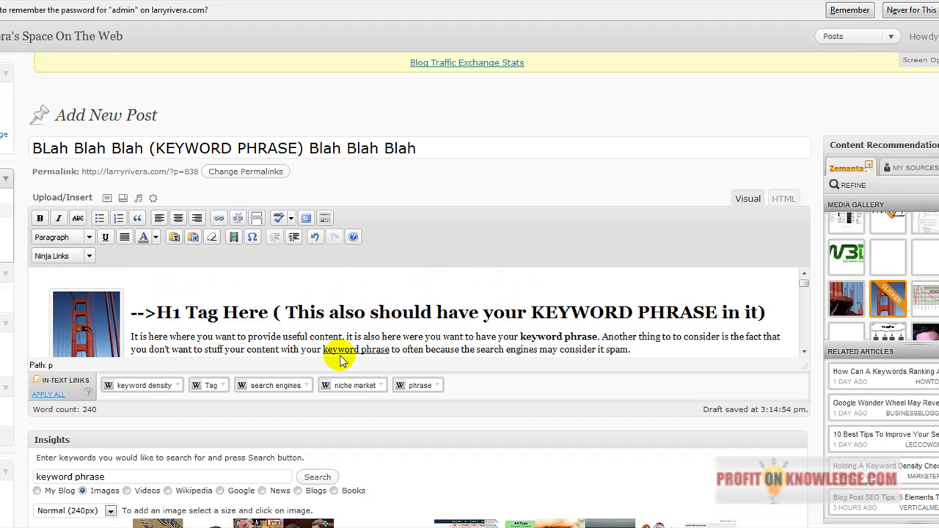
pyautogui.scroll(-5, 697, 308)
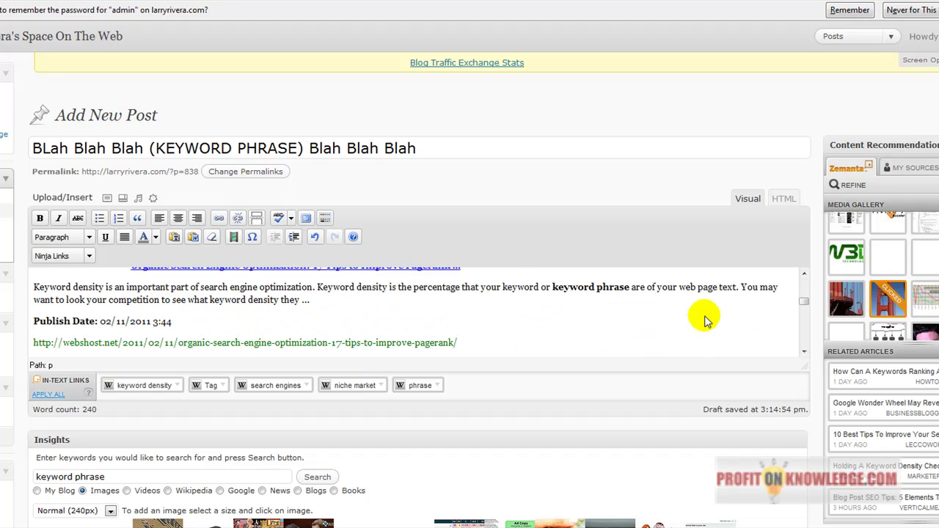
pyautogui.scroll(5, 629, 319)
pyautogui.click(625, 335)
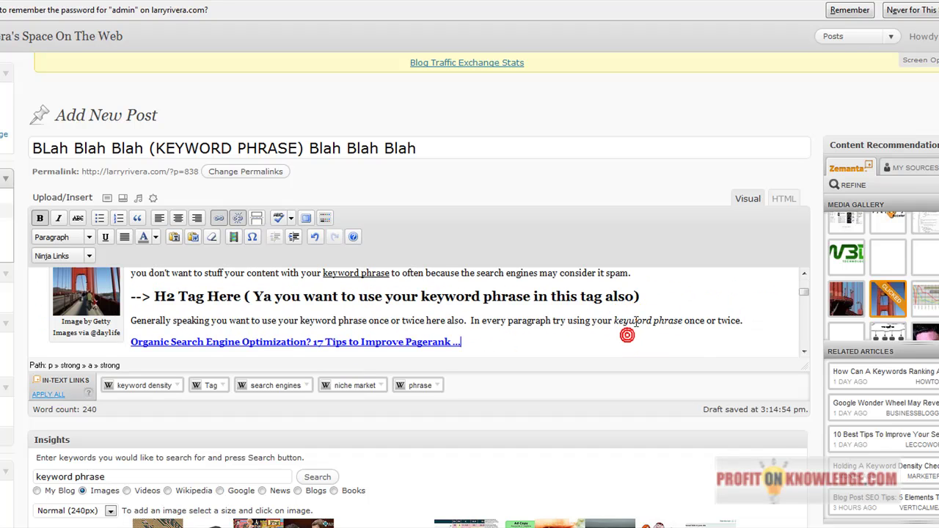
pyautogui.scroll(-5, 631, 330)
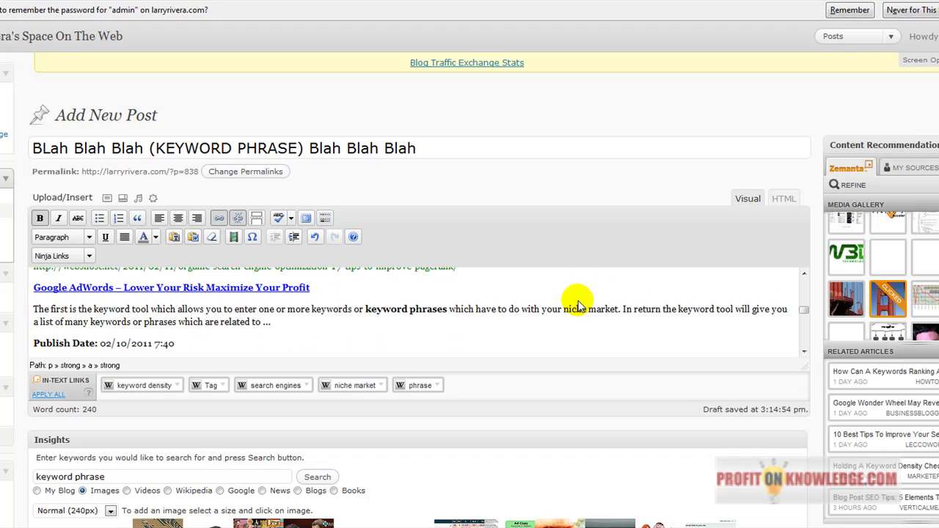
pyautogui.scroll(8, 577, 303)
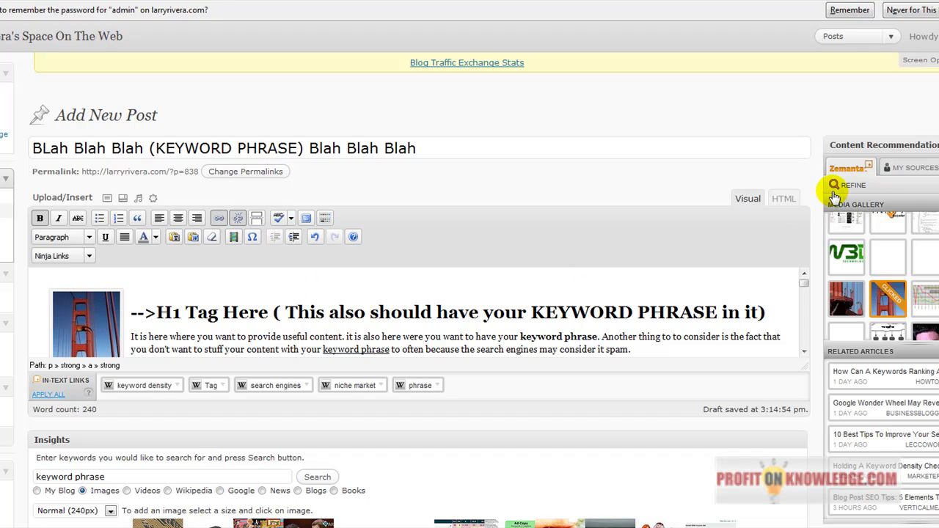
# Search for "fish" images in the Insights section below the post editor.
pyautogui.scroll(-2, 463, 403)
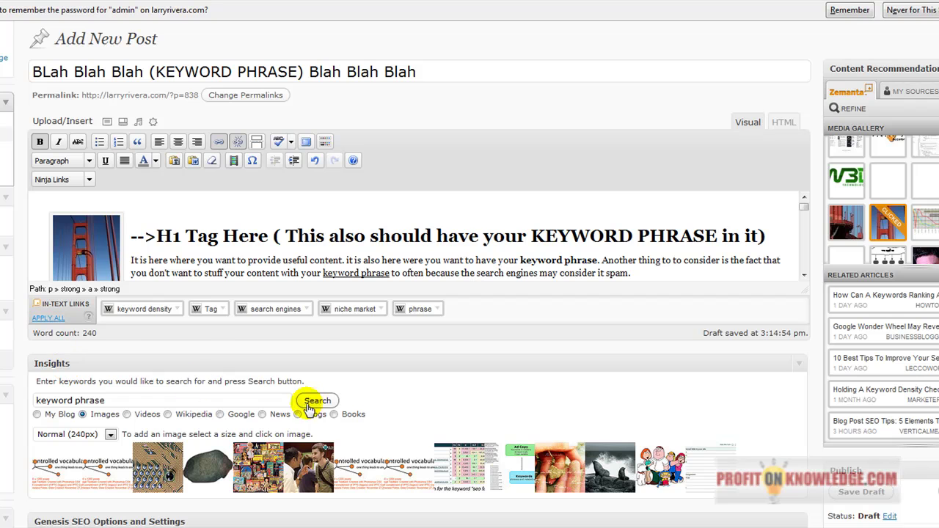
pyautogui.tripleClick(111, 400)
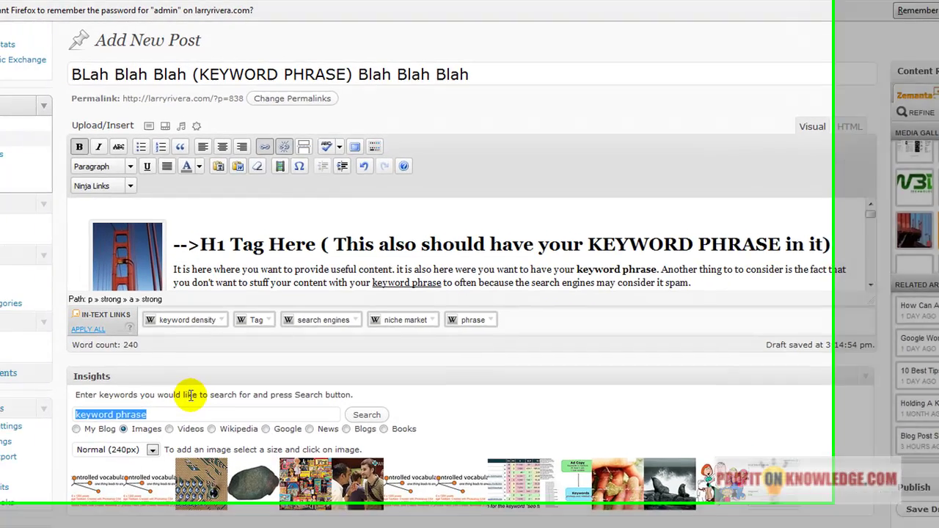
pyautogui.write('fish')
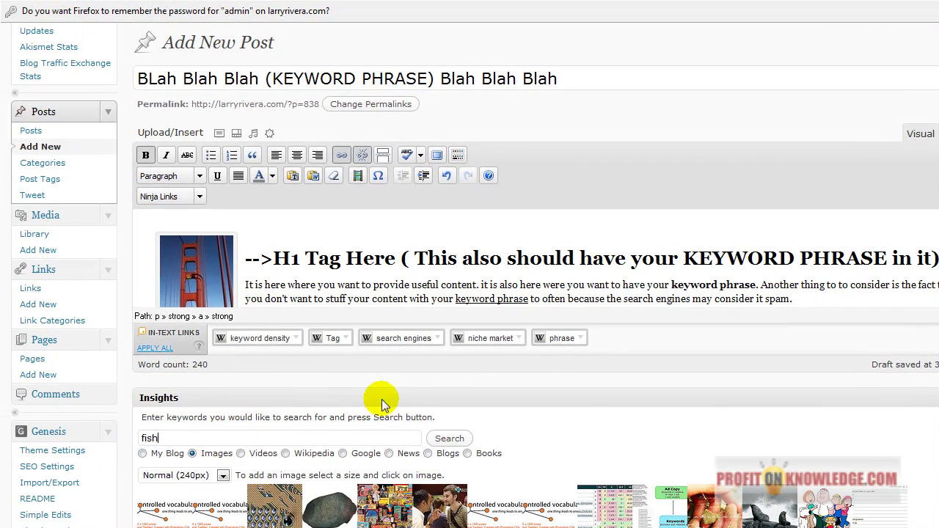
pyautogui.click(441, 439)
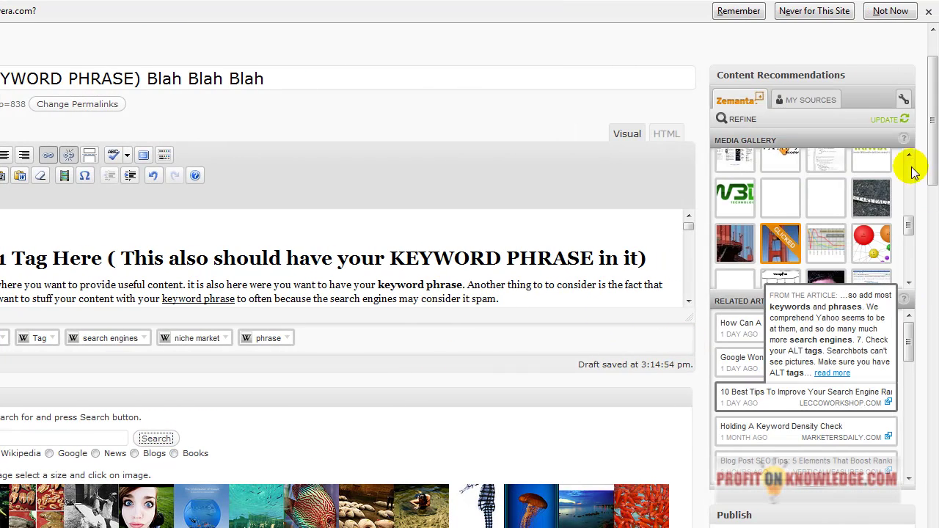
# Add the line "So now that i found some fish check it out!!!!" at the post's end and insert the yellow fish image after it.
pyautogui.scroll(-3, 922, 157)
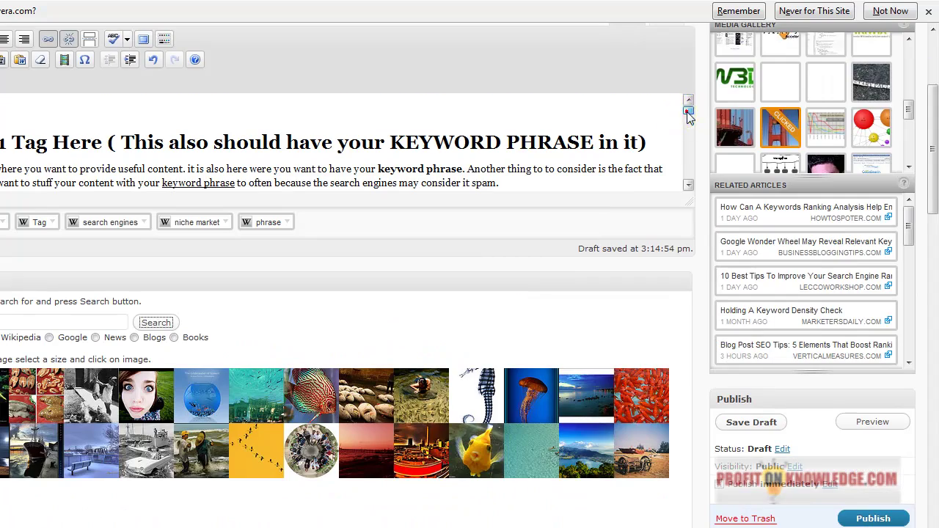
pyautogui.scroll(-5, 681, 117)
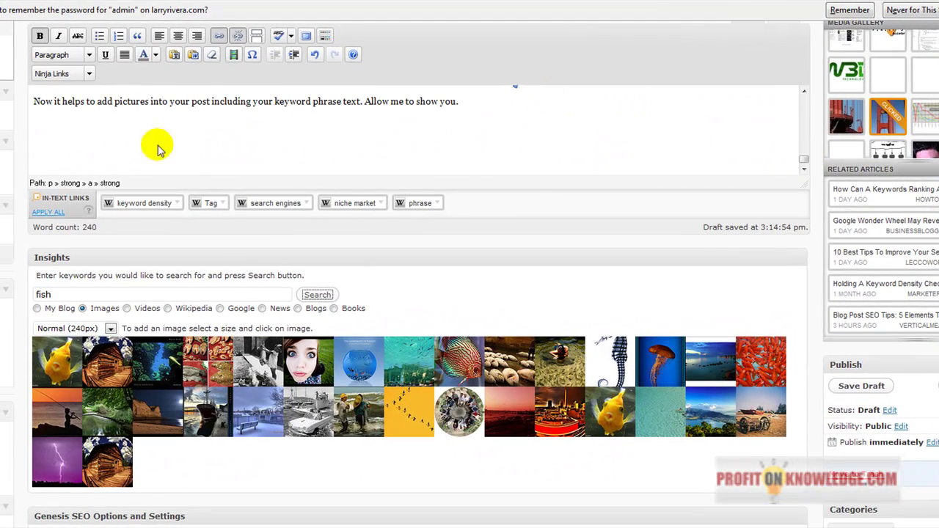
pyautogui.click(155, 144)
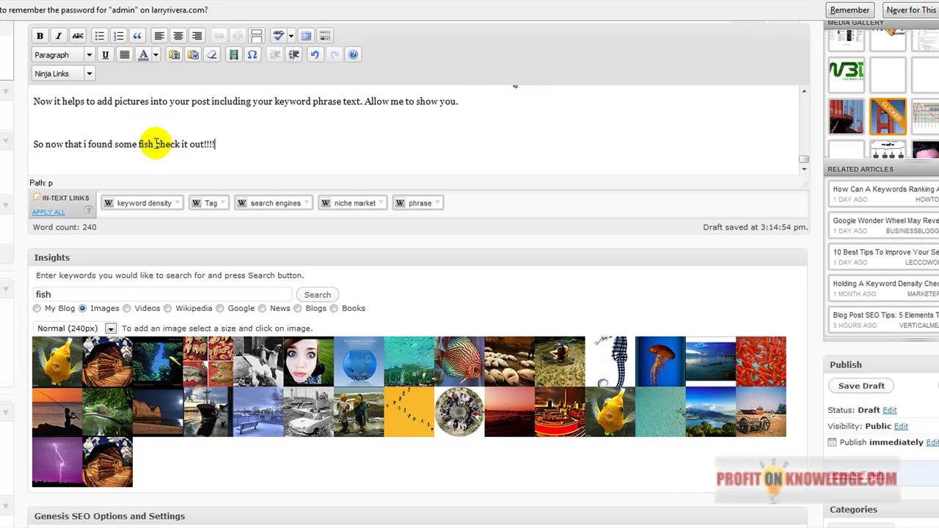
pyautogui.click(63, 365)
pyautogui.scroll(-1, 517, 124)
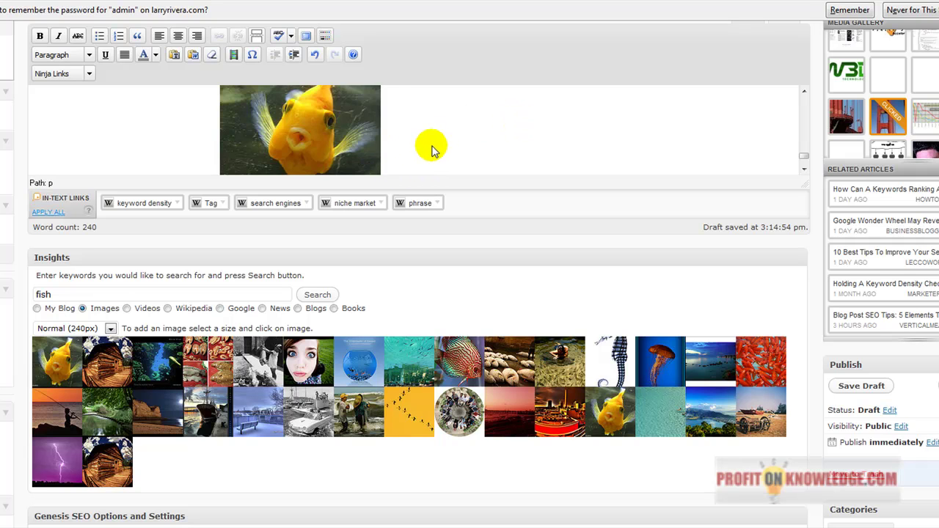
# Open the settings of the bridge image beside the H1 heading and scale it to 70%.
pyautogui.scroll(5, 438, 163)
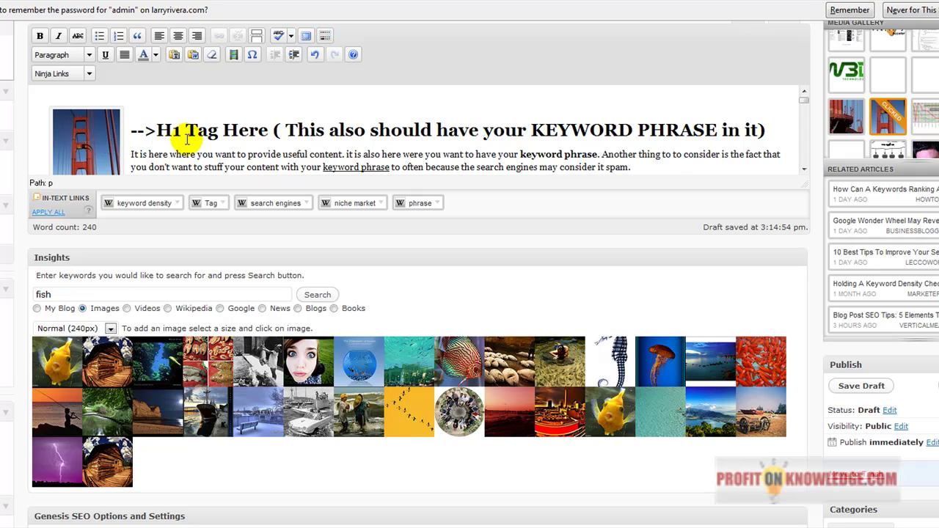
pyautogui.scroll(-2, 186, 138)
pyautogui.scroll(2, 187, 136)
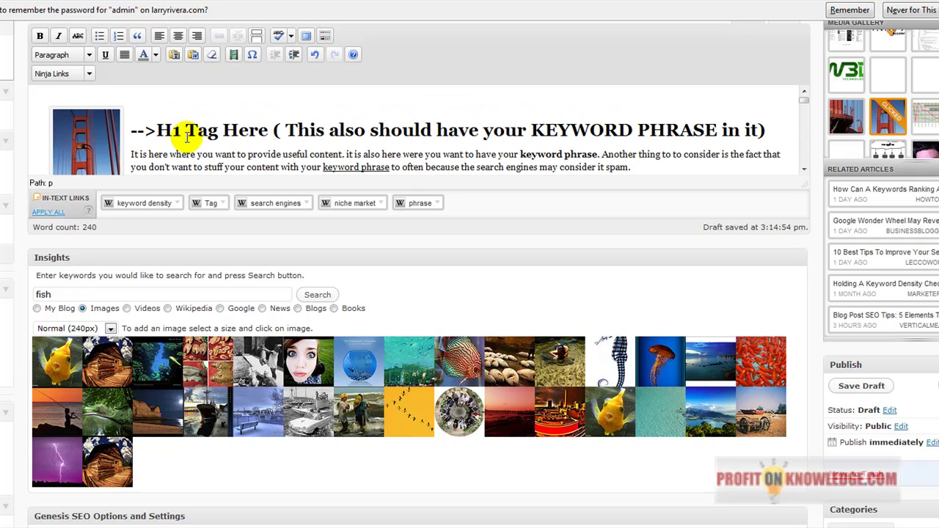
pyautogui.click(108, 136)
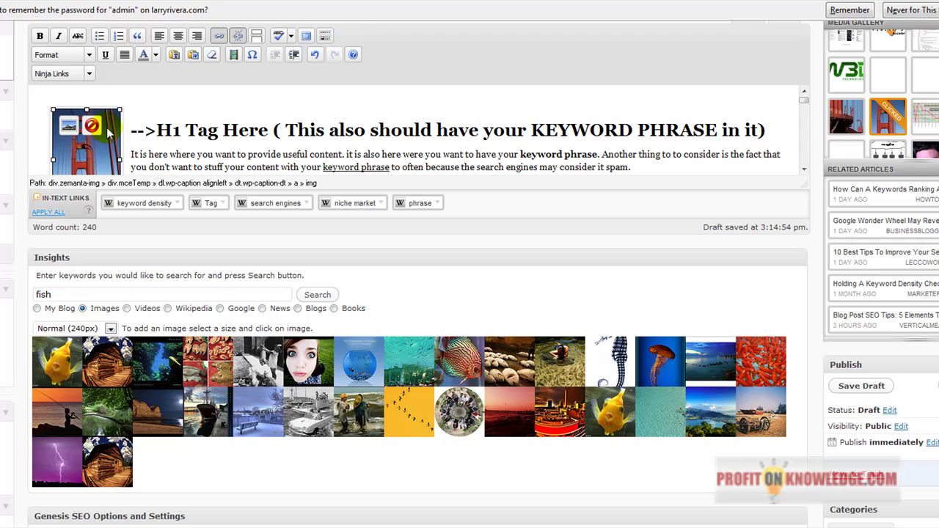
pyautogui.click(68, 127)
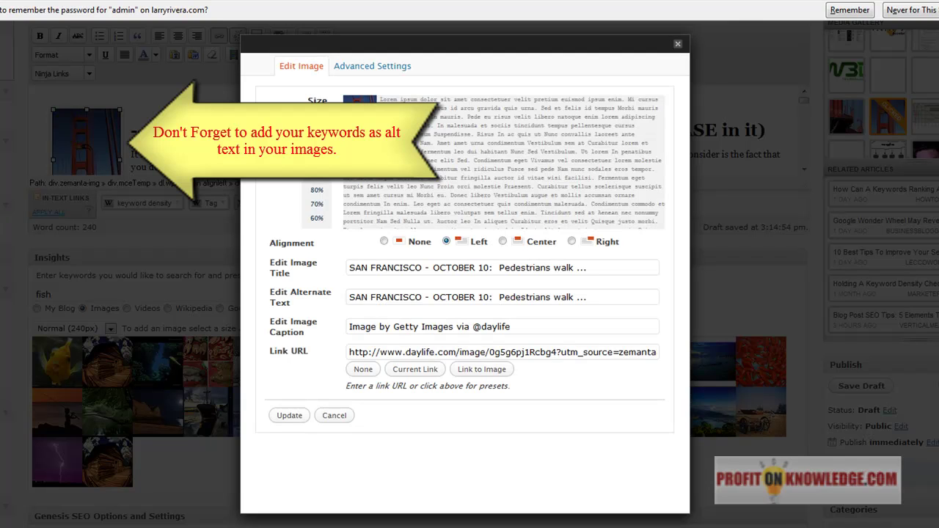
pyautogui.click(316, 190)
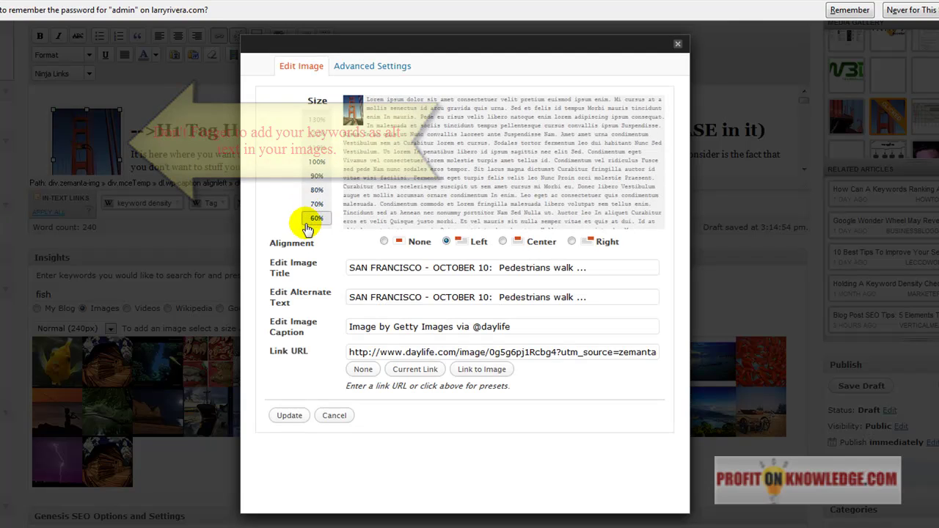
pyautogui.click(312, 204)
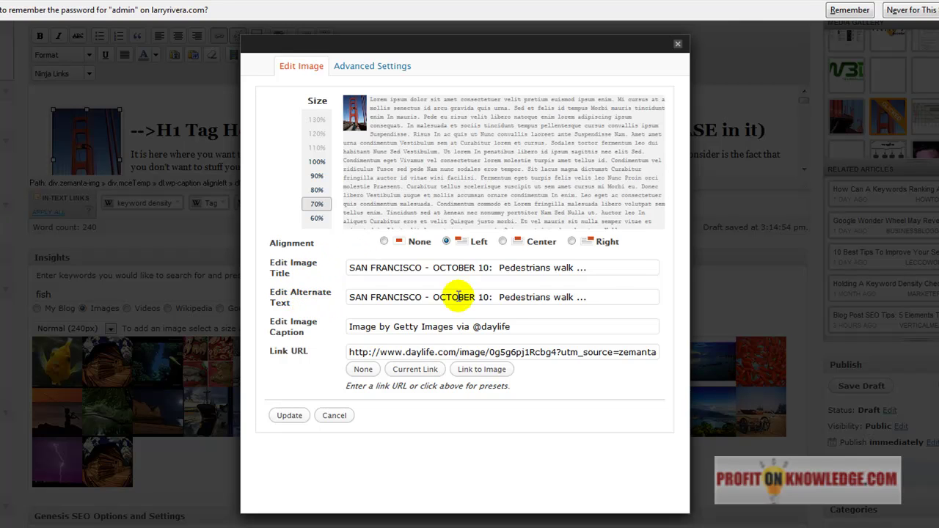
# Set the bridge image's alternate text to "Keyword Phrase", look over its advanced settings, and apply the image changes.
pyautogui.moveTo(585, 296); pyautogui.dragTo(247, 314)
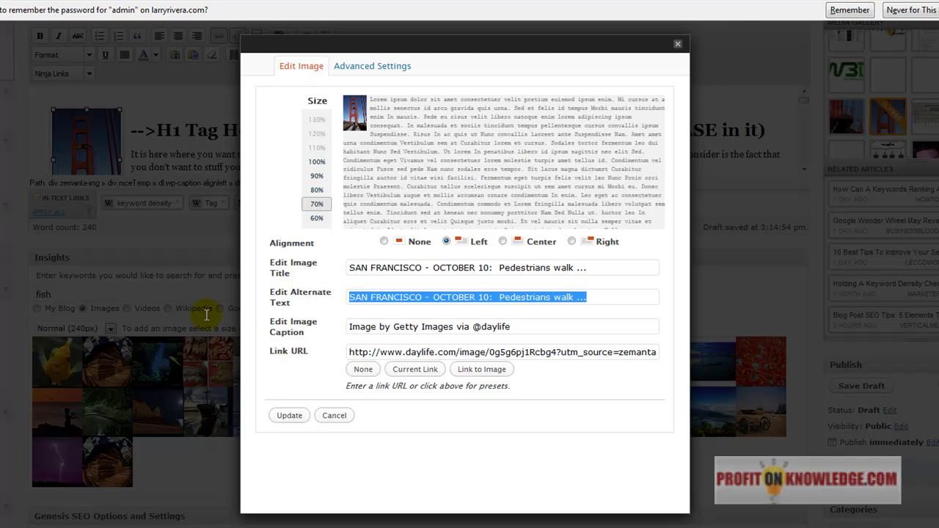
pyautogui.write('Keyword Phrase')
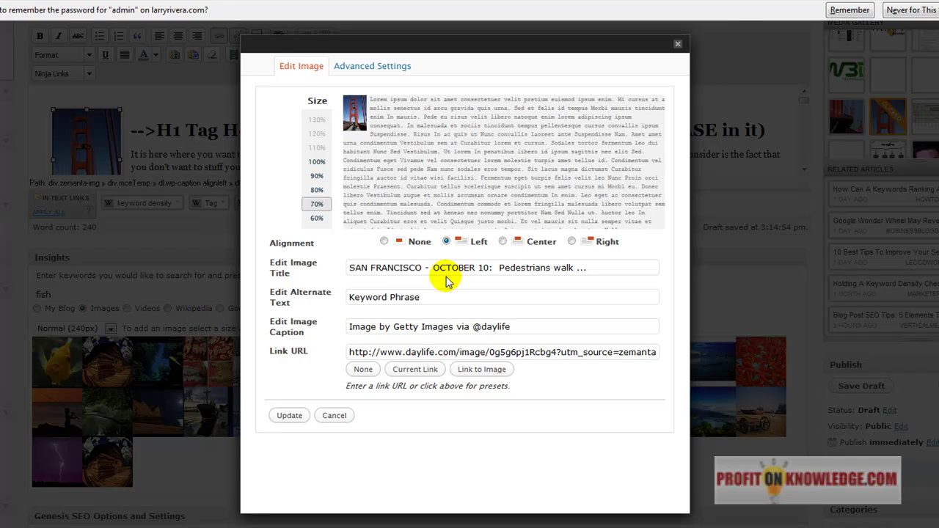
pyautogui.moveTo(424, 297); pyautogui.dragTo(311, 306)
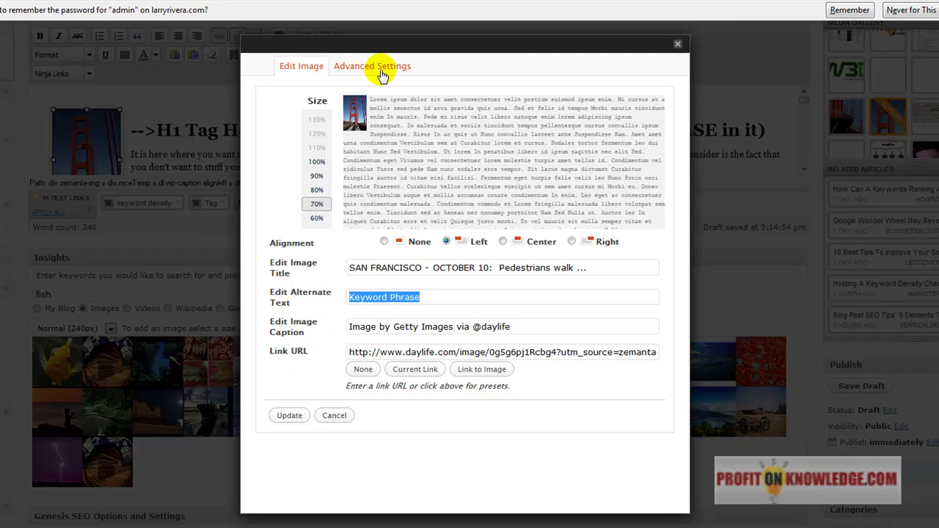
pyautogui.click(379, 67)
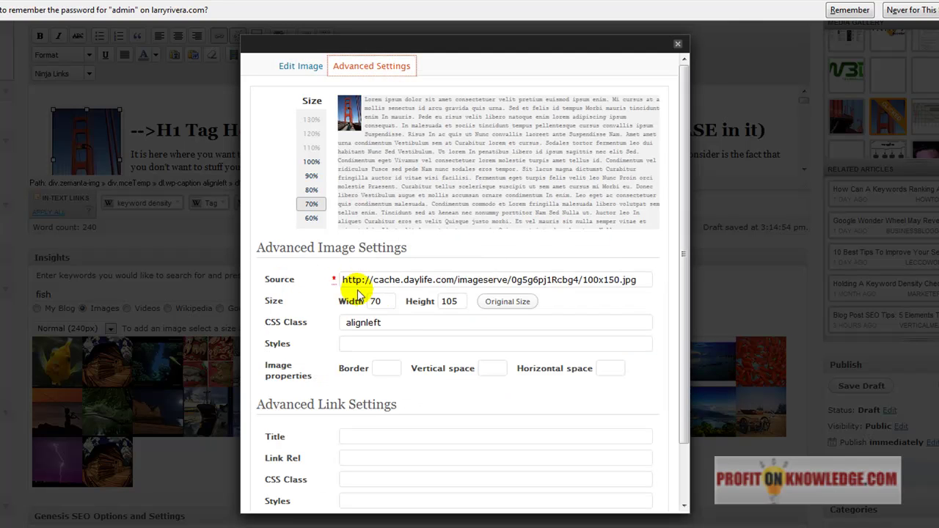
pyautogui.click(302, 69)
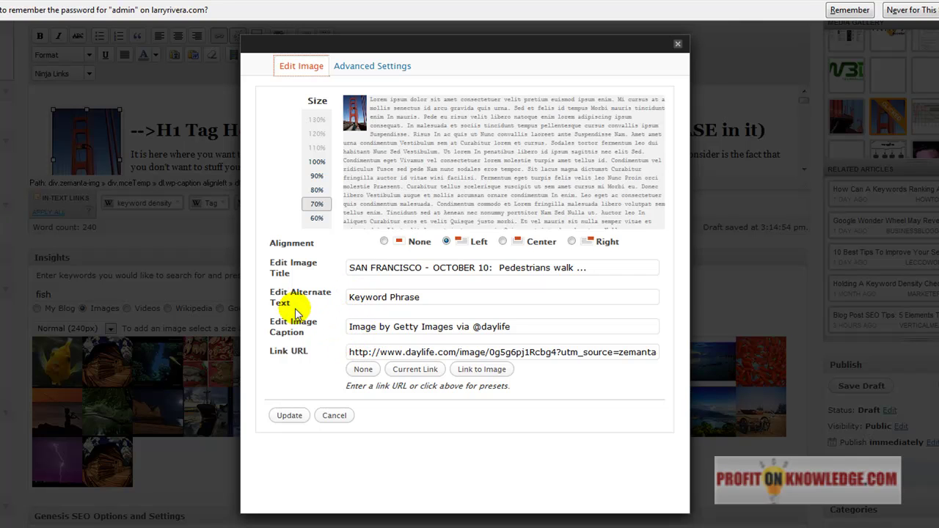
pyautogui.moveTo(345, 352); pyautogui.dragTo(670, 383)
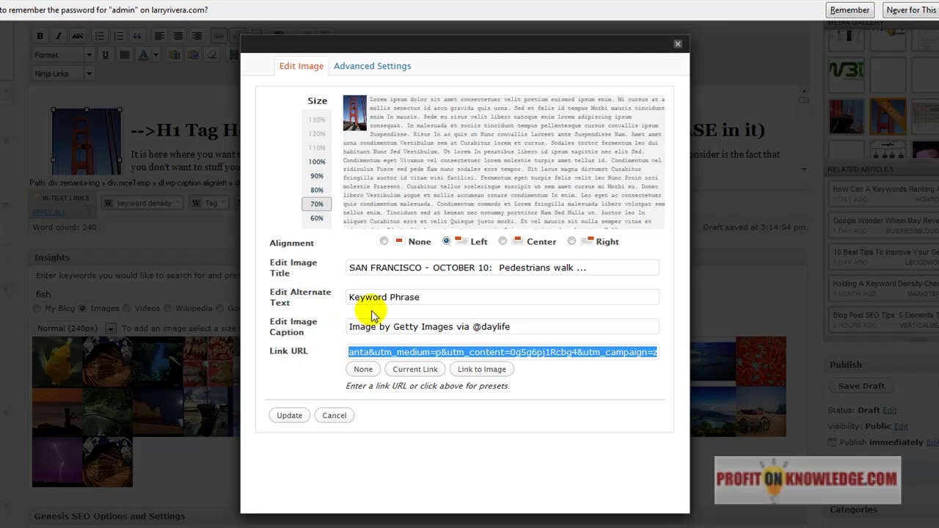
pyautogui.moveTo(445, 301); pyautogui.dragTo(341, 300)
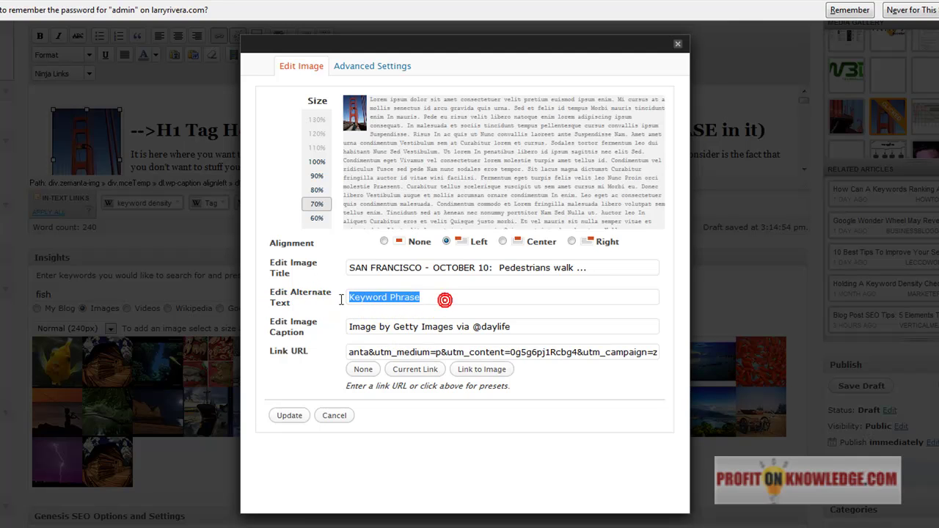
pyautogui.click(290, 416)
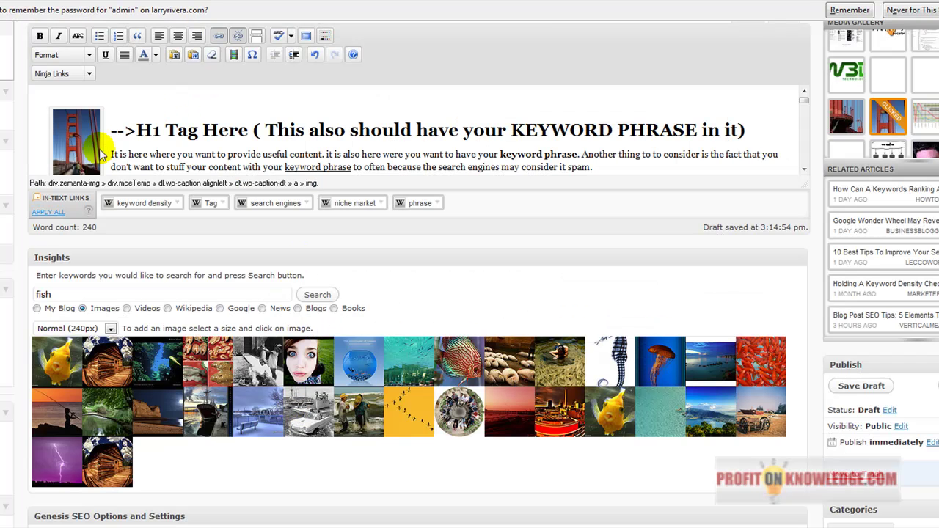
# Set the Family Guy image's alternate text to "keyword phrase" and scale it to 60%.
pyautogui.scroll(-5, 224, 147)
pyautogui.scroll(-5, 224, 145)
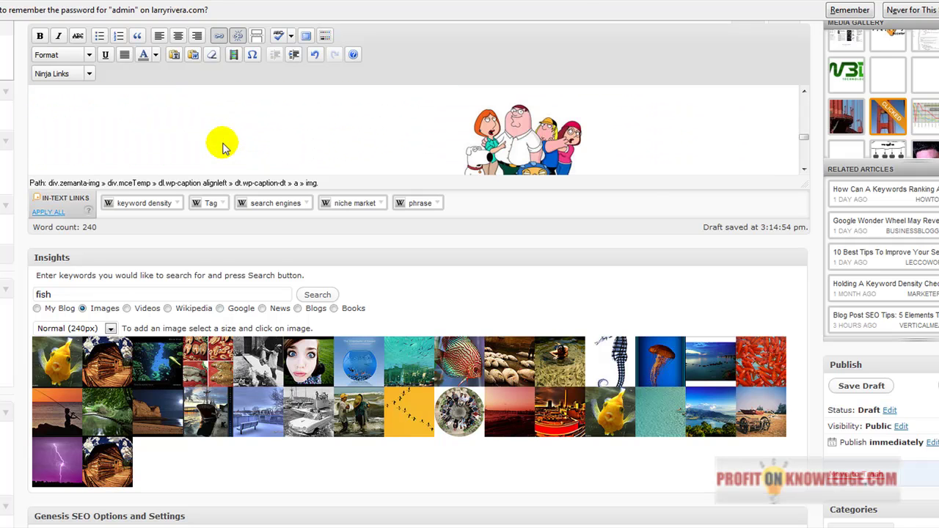
pyautogui.click(477, 101)
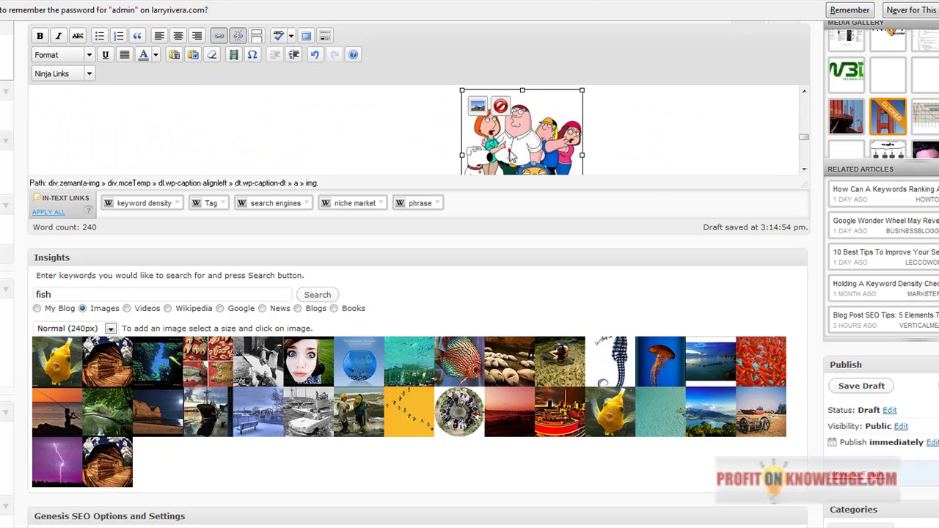
pyautogui.click(474, 100)
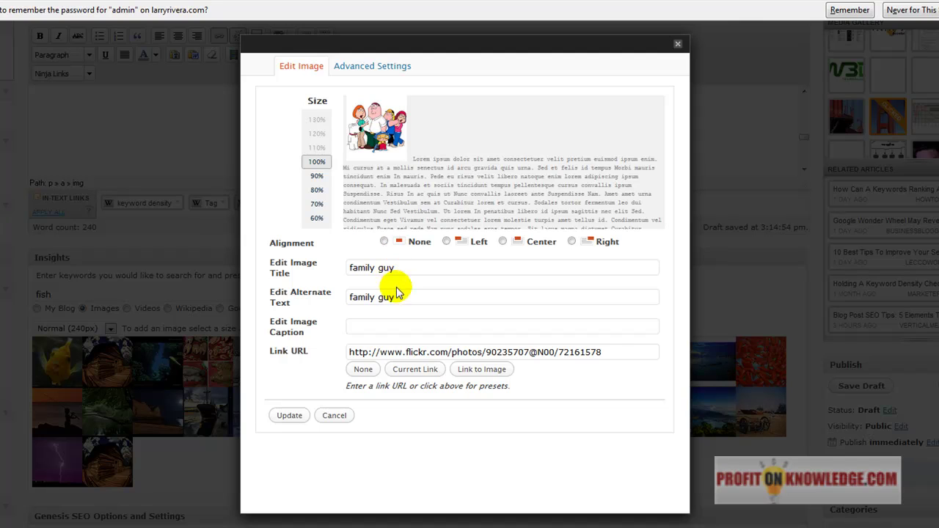
pyautogui.tripleClick(409, 297)
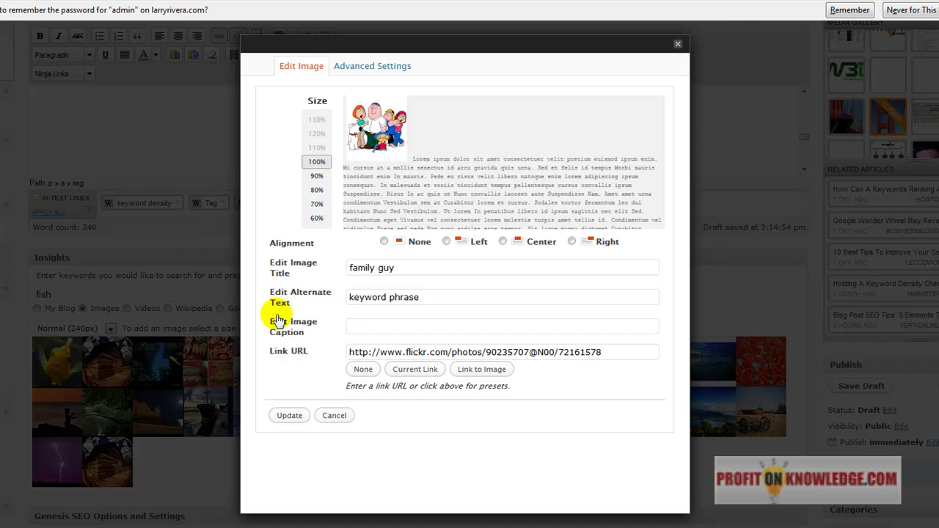
pyautogui.click(312, 176)
pyautogui.click(314, 220)
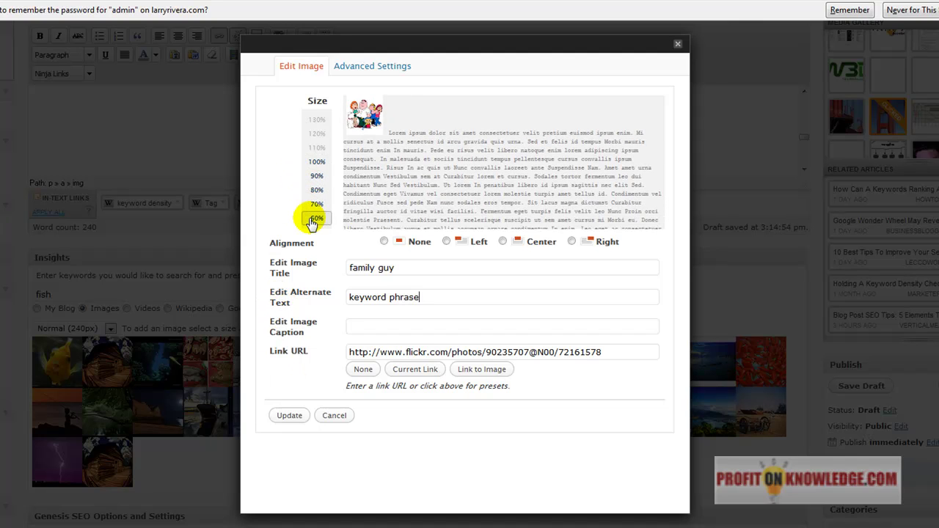
pyautogui.click(290, 415)
# Replace the yellow fish image's alternate text with "keyword phrase" and apply the change.
pyautogui.scroll(-3, 330, 154)
pyautogui.click(286, 142)
pyautogui.click(236, 103)
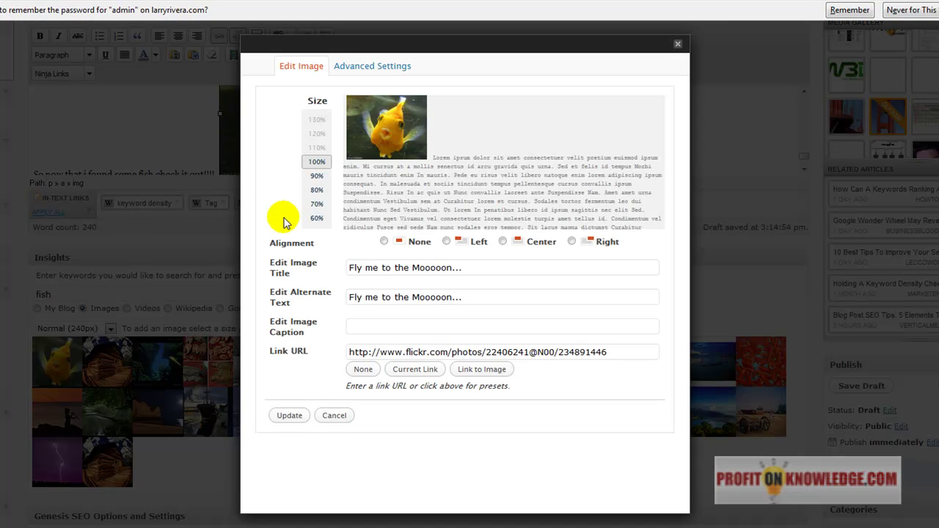
pyautogui.tripleClick(463, 300)
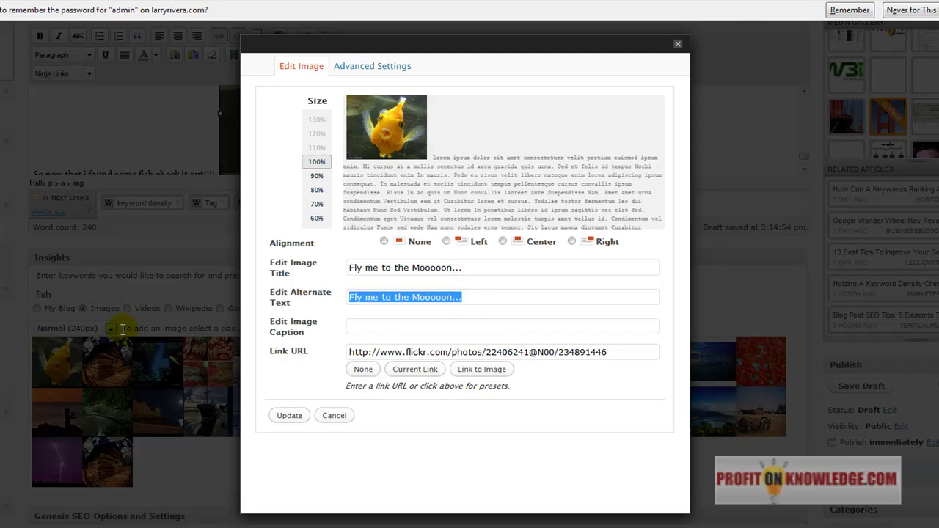
pyautogui.write('keyword phrase')
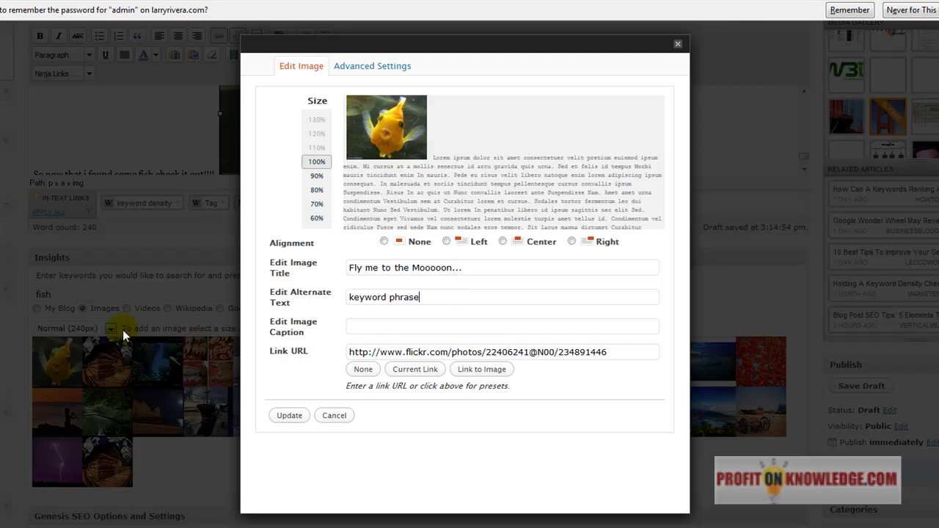
pyautogui.click(289, 415)
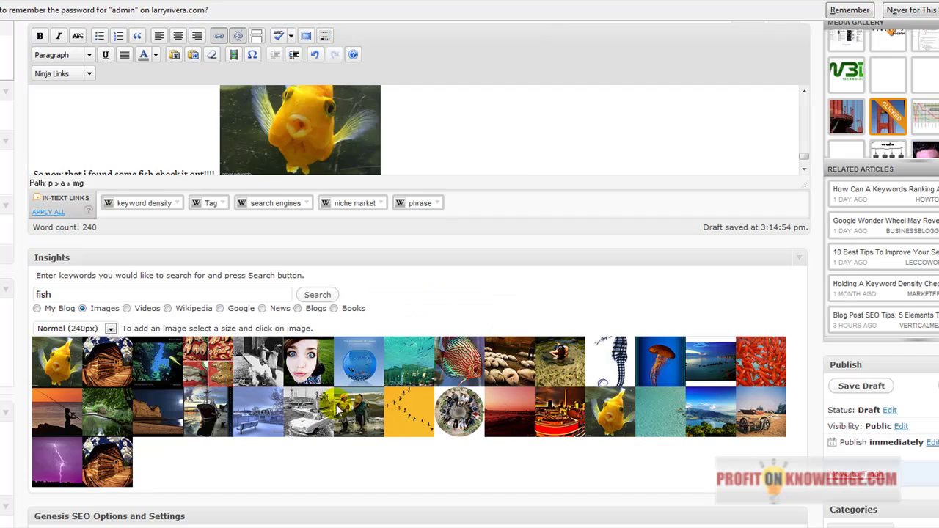
# Review the post from the top, highlighting the keyword phrase in the title and in the H3 heading.
pyautogui.scroll(10, 147, 142)
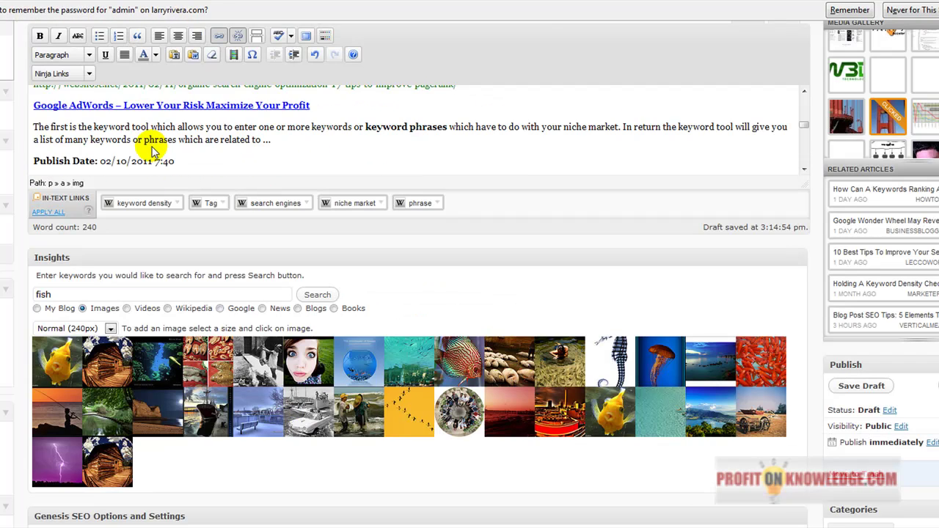
pyautogui.scroll(2, 30, 168)
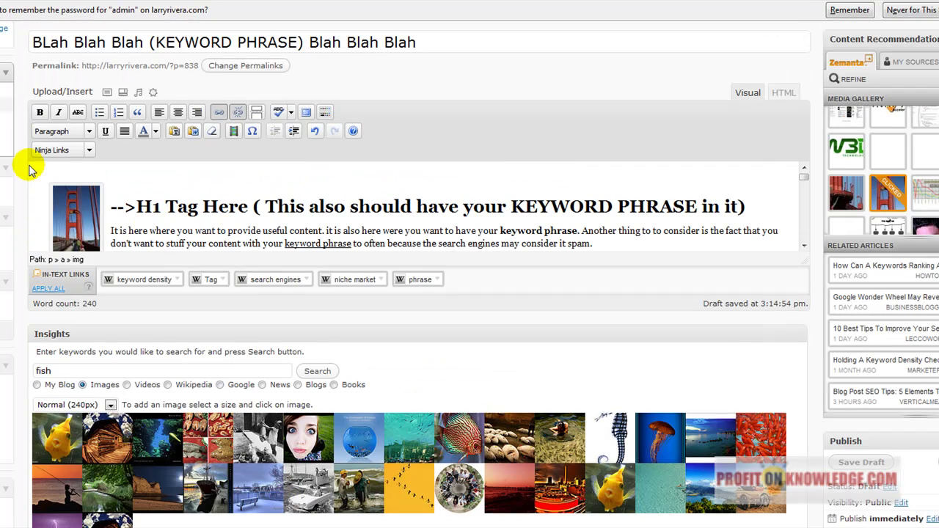
pyautogui.scroll(2, 33, 167)
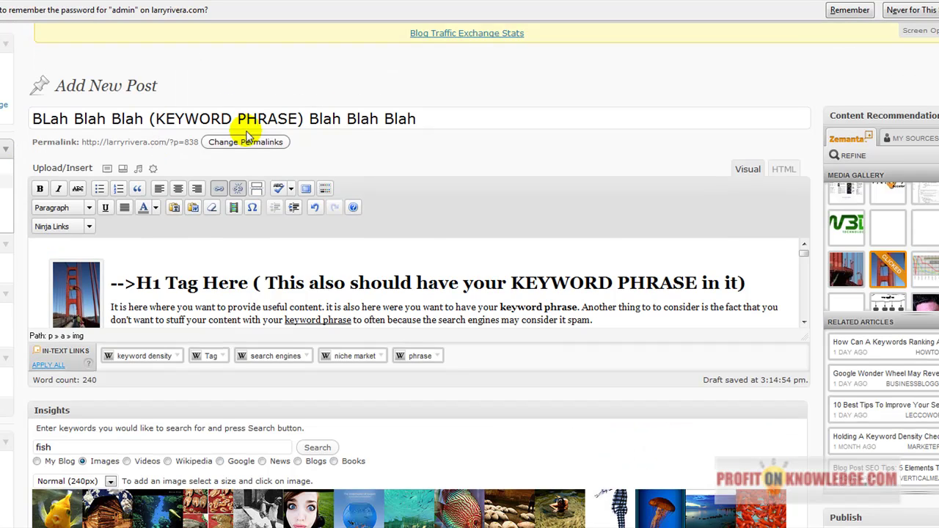
pyautogui.moveTo(150, 118); pyautogui.dragTo(299, 118)
pyautogui.scroll(-4, 158, 286)
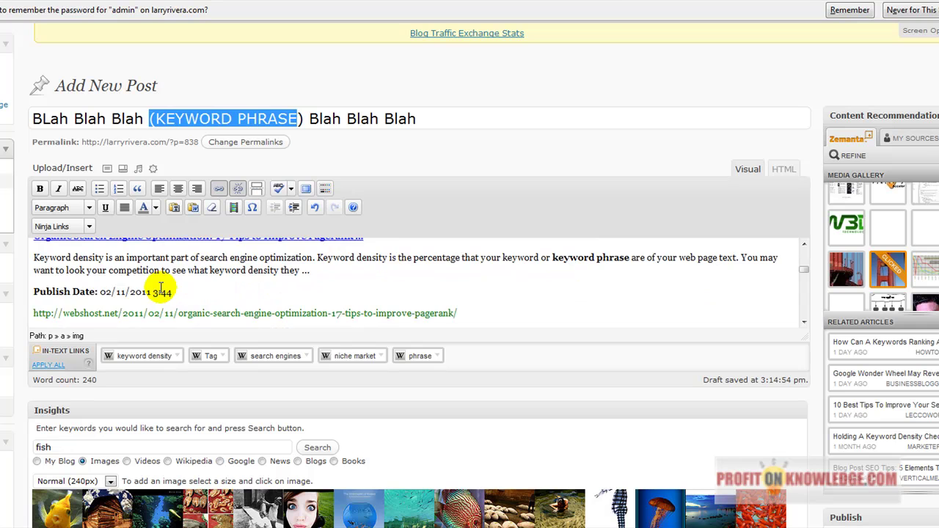
pyautogui.scroll(2, 160, 288)
pyautogui.scroll(-4, 160, 290)
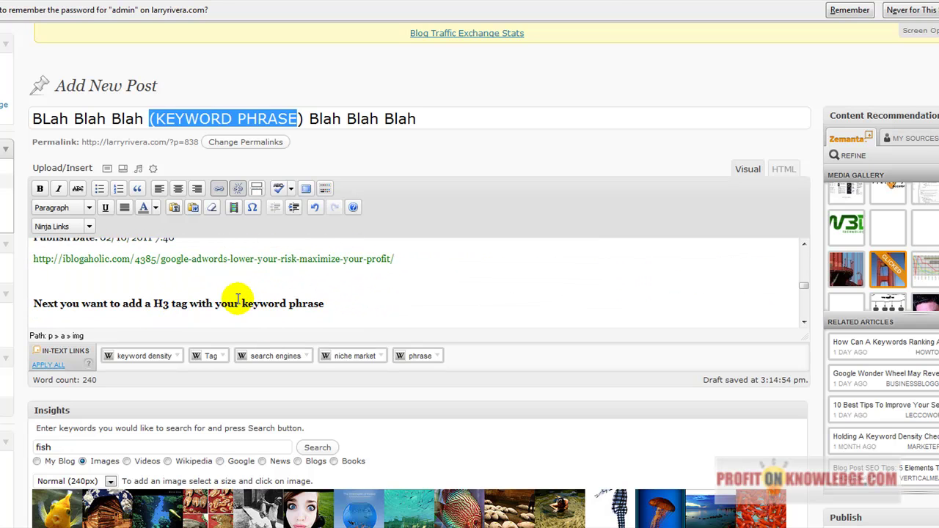
pyautogui.moveTo(242, 303); pyautogui.dragTo(326, 304)
pyautogui.scroll(-5, 372, 301)
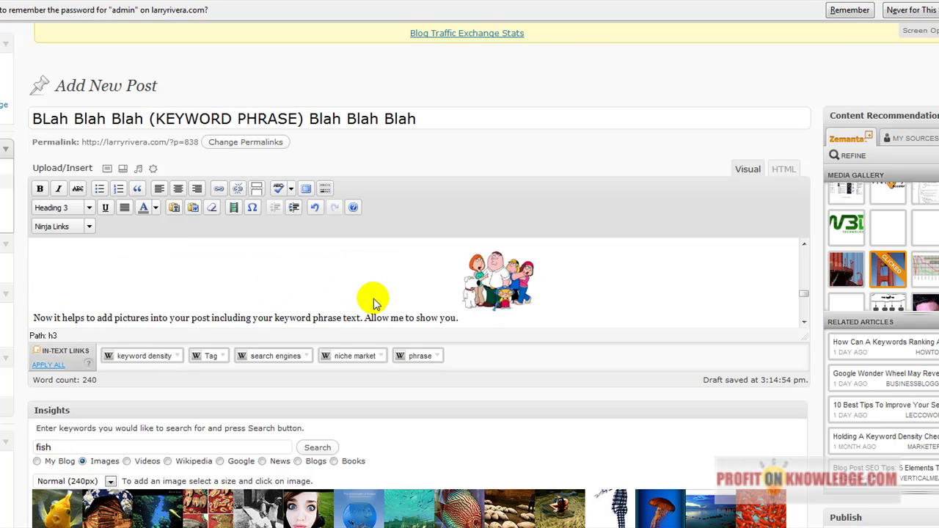
# Start new lines after the fish image and add the first three recommended related articles to the post.
pyautogui.scroll(-2, 374, 303)
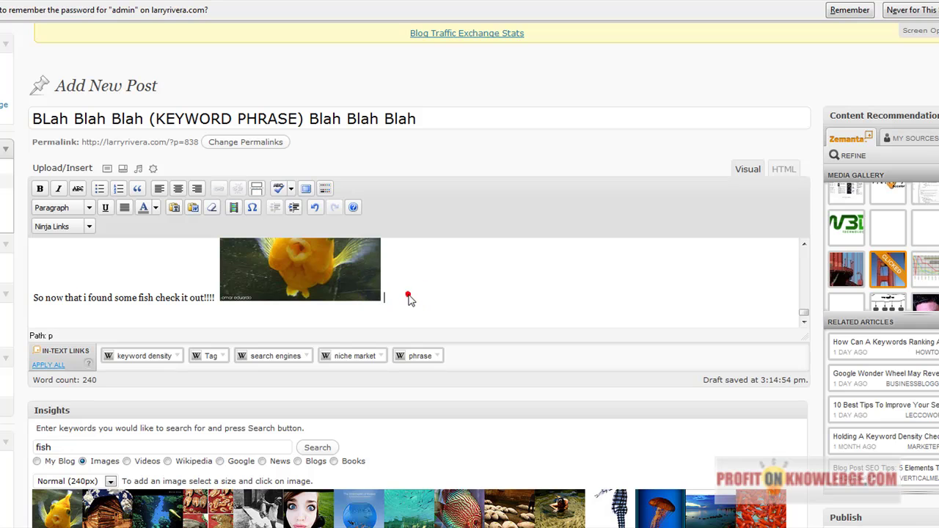
pyautogui.press('Return')
pyautogui.press('Return')
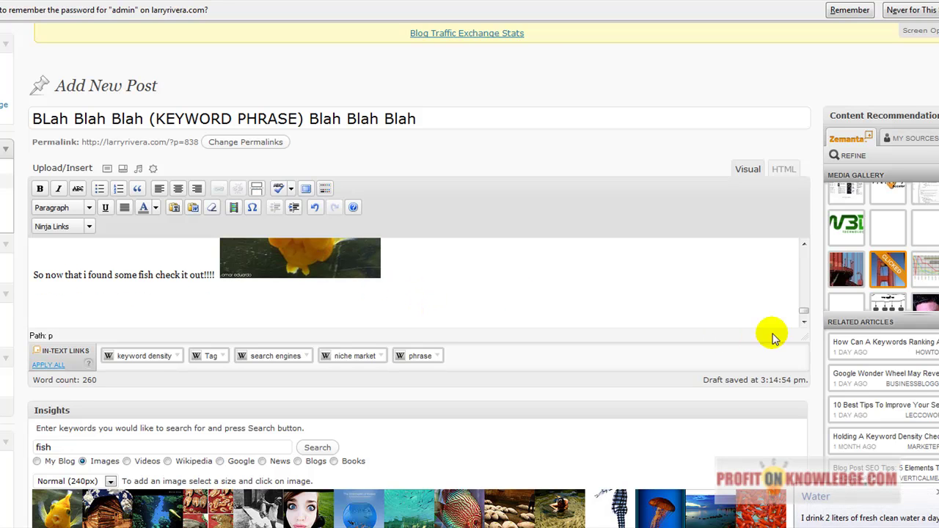
pyautogui.click(843, 350)
pyautogui.click(840, 377)
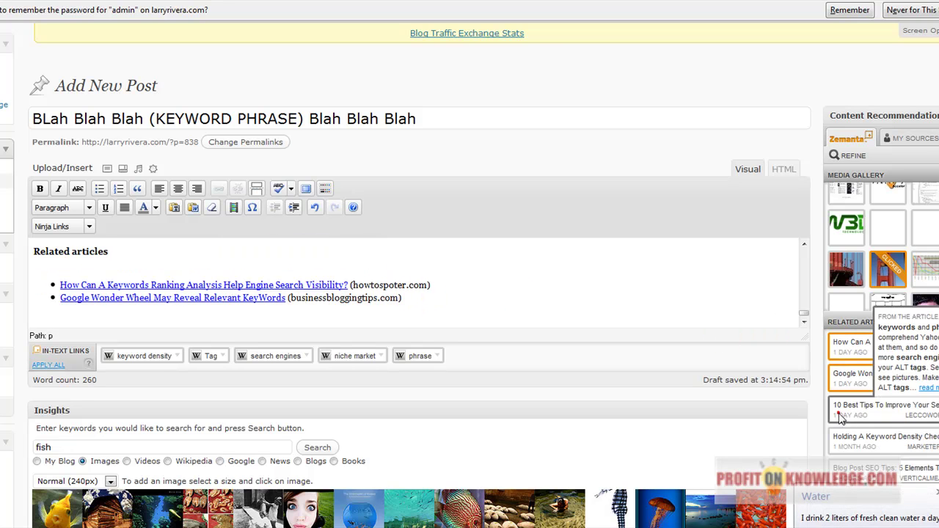
pyautogui.click(841, 416)
# On the published blog, open "Who Wrote The First Psychedelic Song Anyways?" from The World Of Music category.
pyautogui.scroll(5, 543, 270)
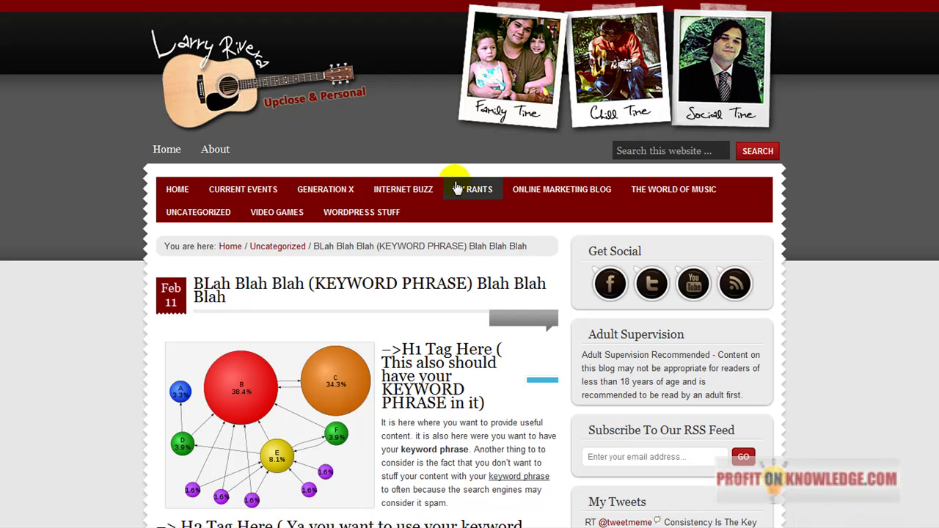
pyautogui.click(642, 192)
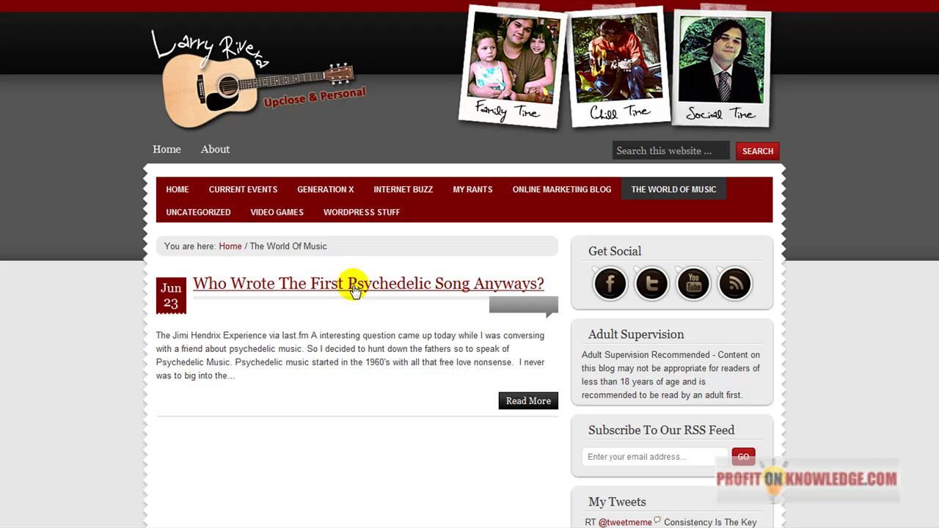
pyautogui.click(354, 287)
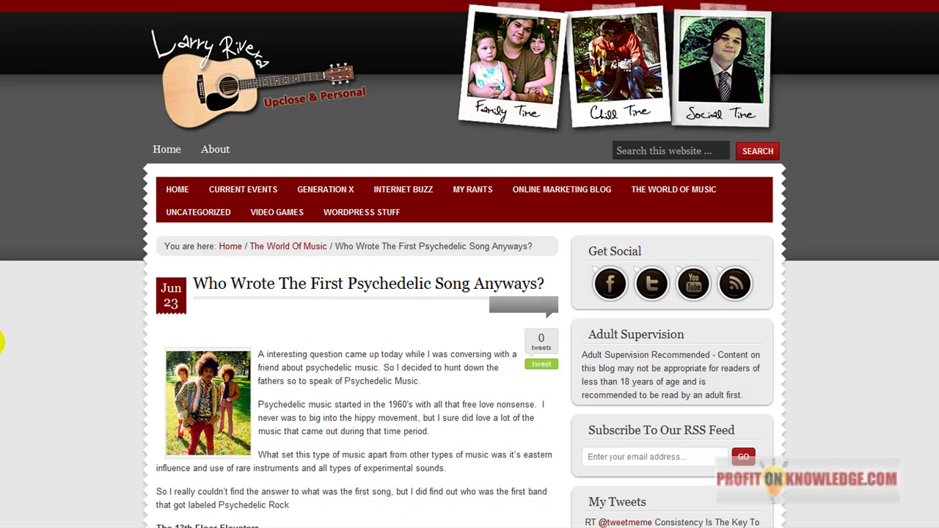
# Link the word "percentage" in the keyword density paragraph to the copied address of the first psychedelic song post, choosing a link target.
pyautogui.scroll(-5, 15, 195)
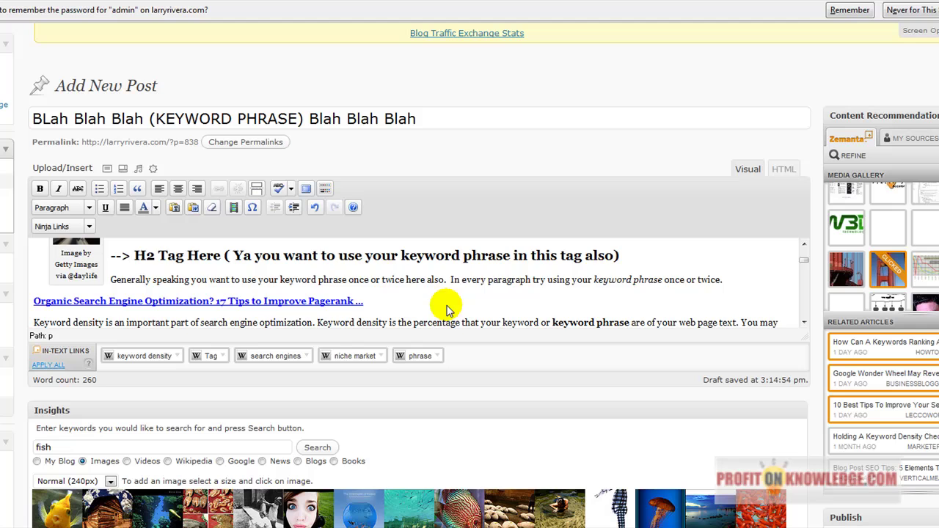
pyautogui.scroll(-3, 469, 290)
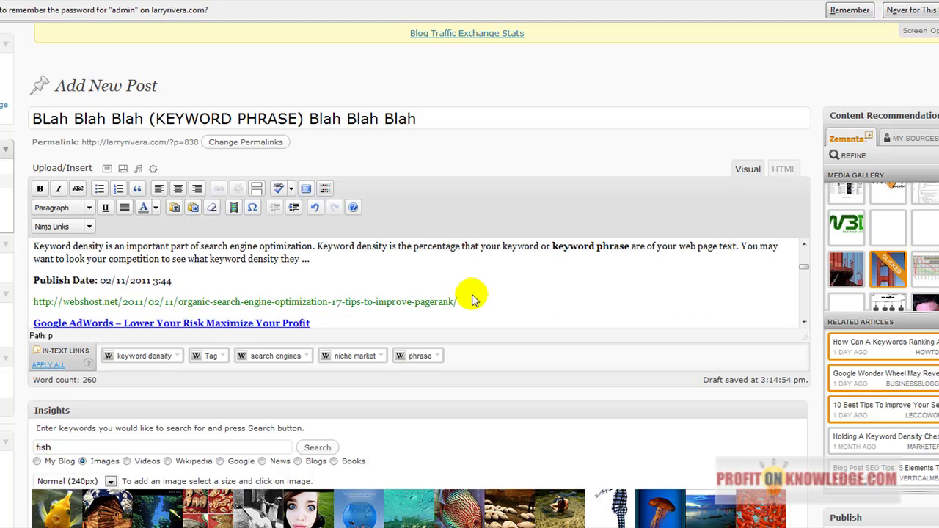
pyautogui.click(456, 245)
pyautogui.moveTo(456, 246); pyautogui.dragTo(413, 247)
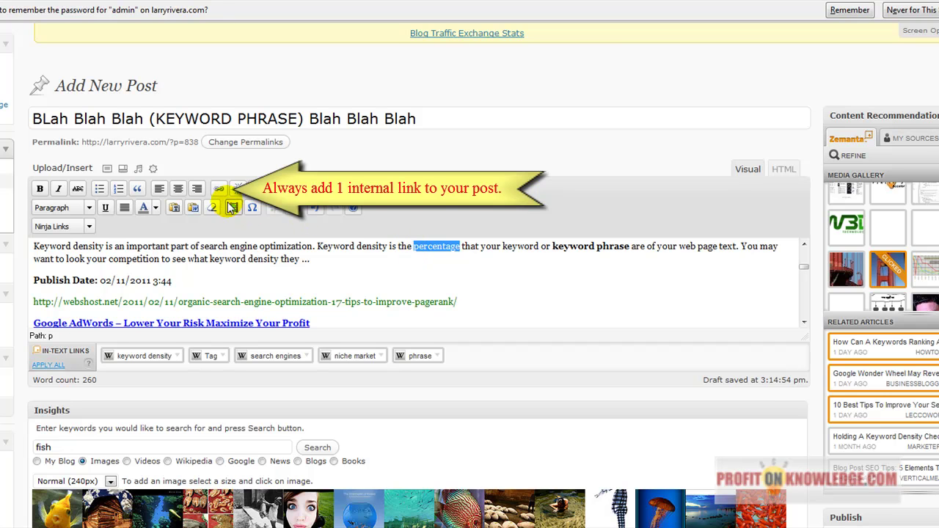
pyautogui.click(220, 189)
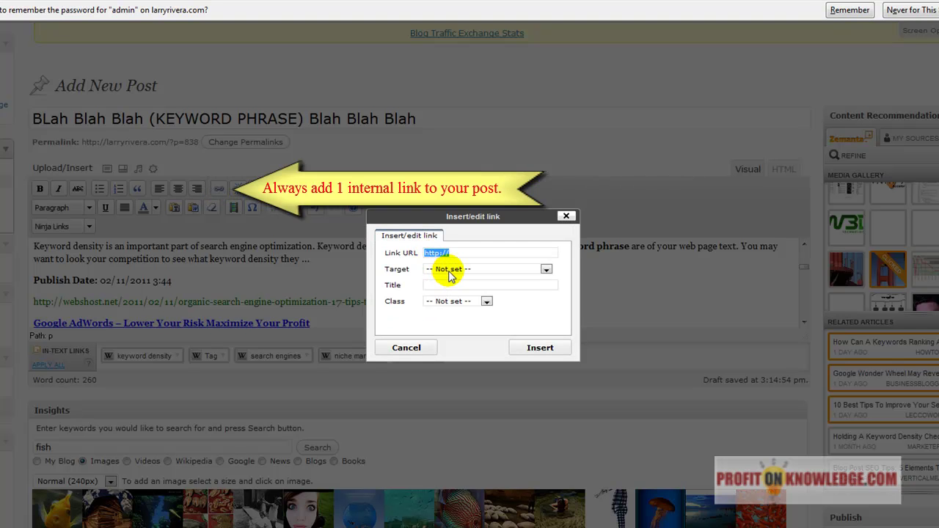
pyautogui.hotkey('ctrl', 'v')
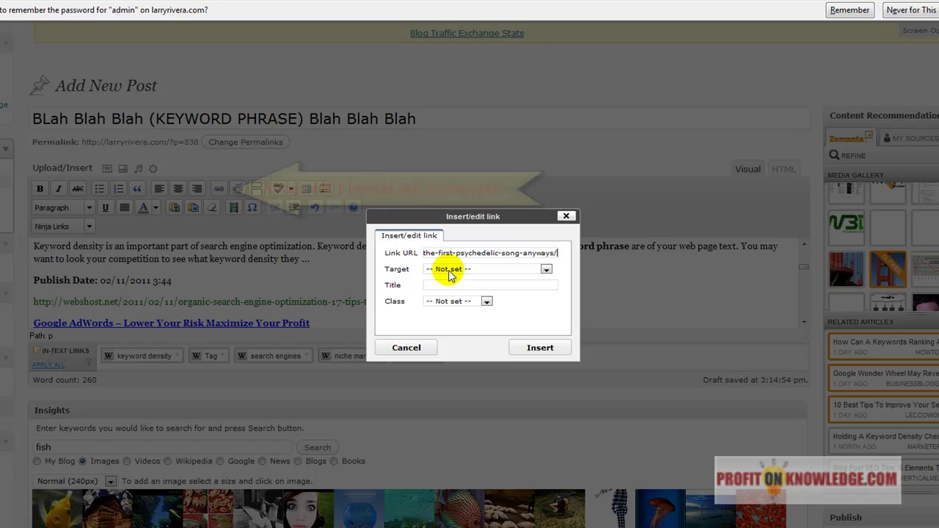
pyautogui.click(547, 269)
pyautogui.click(535, 293)
pyautogui.click(540, 349)
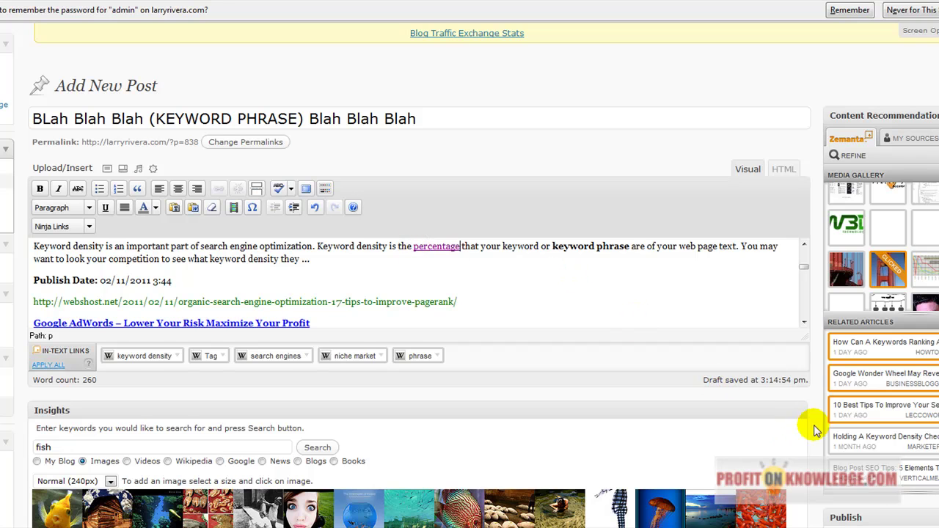
# Preview the post and highlight the keyword phrase in the title, the H1 heading and the bold, underlined and italic body text.
pyautogui.scroll(-3, 820, 424)
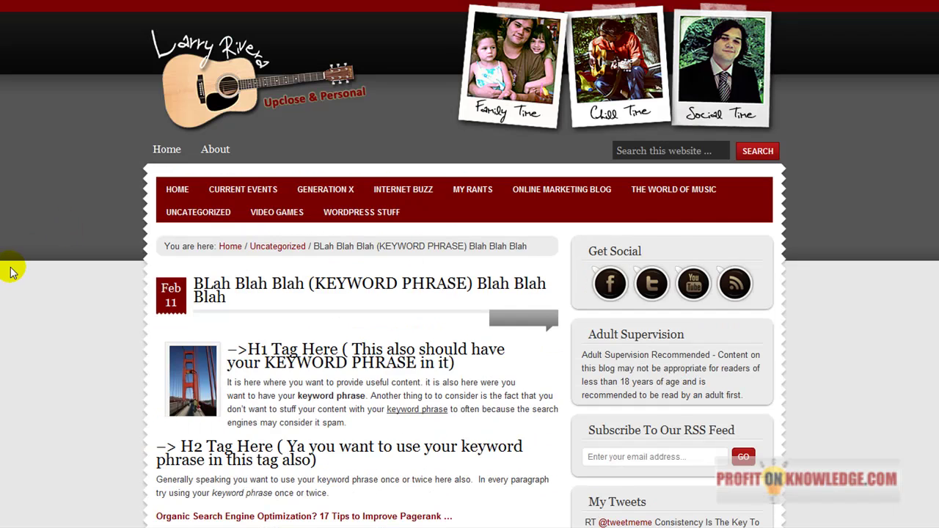
pyautogui.scroll(-2, 10, 270)
pyautogui.scroll(-2, 10, 270)
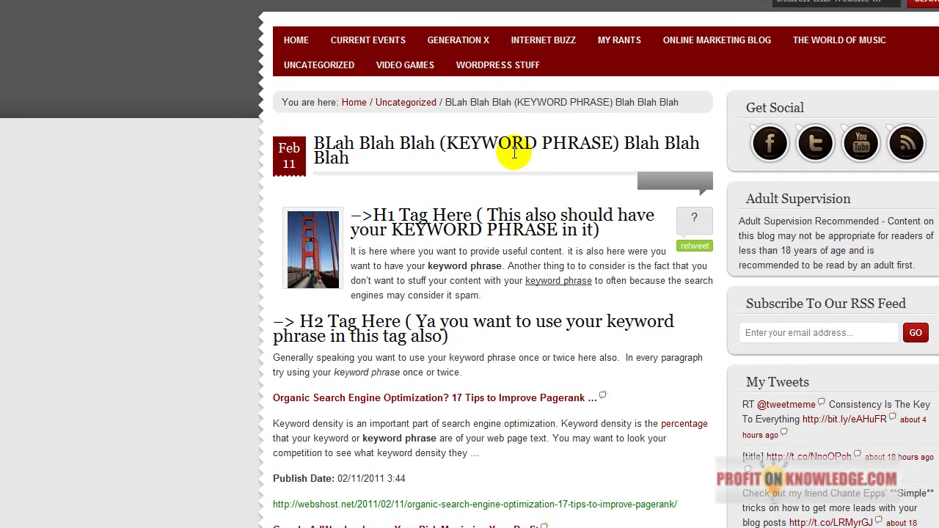
pyautogui.moveTo(457, 143); pyautogui.dragTo(593, 159)
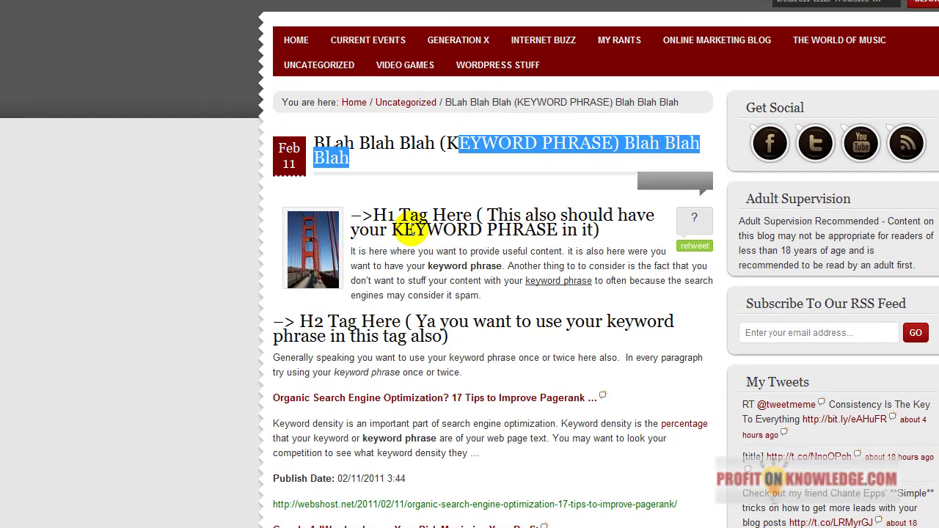
pyautogui.moveTo(400, 228); pyautogui.dragTo(573, 230)
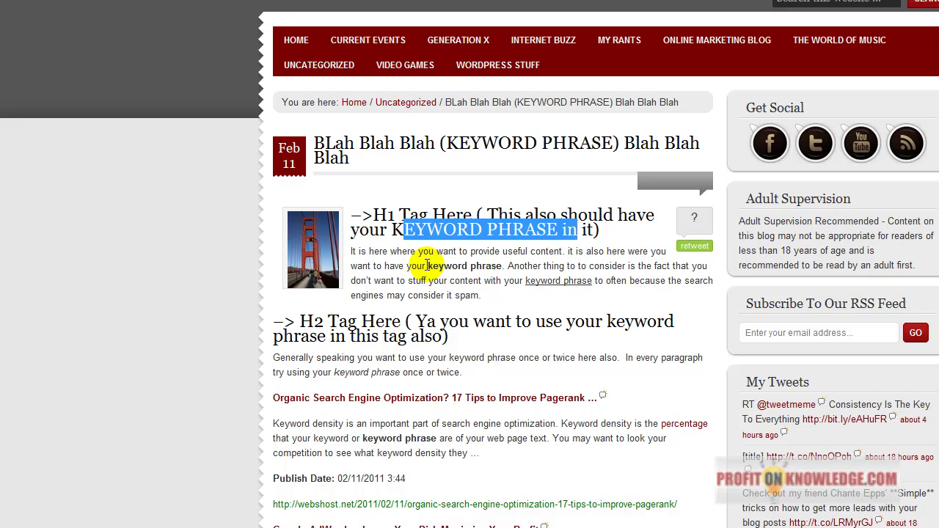
pyautogui.moveTo(428, 266); pyautogui.dragTo(592, 280)
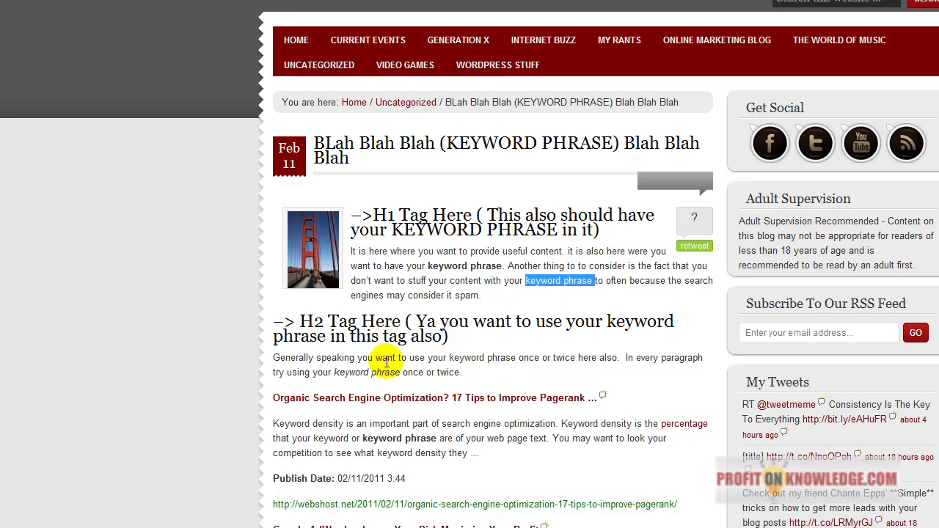
pyautogui.moveTo(335, 372); pyautogui.dragTo(400, 373)
pyautogui.moveTo(312, 254)
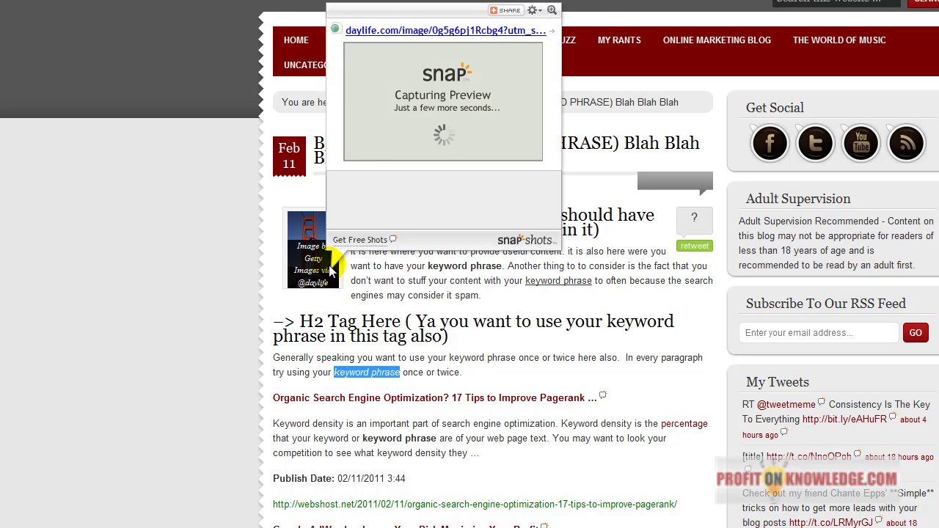
# Review the lower part of the previewed post, including its images, and highlight the keyword phrase in the H3 heading.
pyautogui.scroll(-6, 130, 315)
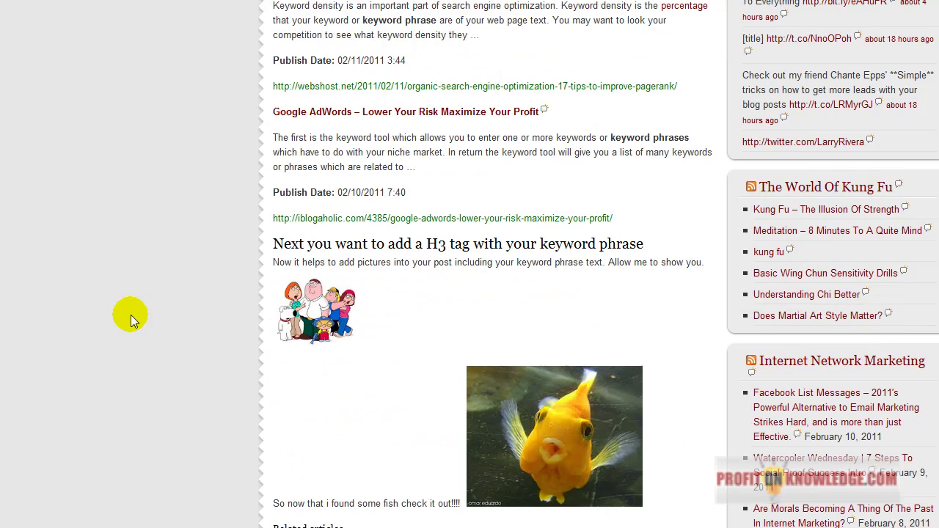
pyautogui.scroll(-2, 121, 434)
pyautogui.scroll(3, 117, 431)
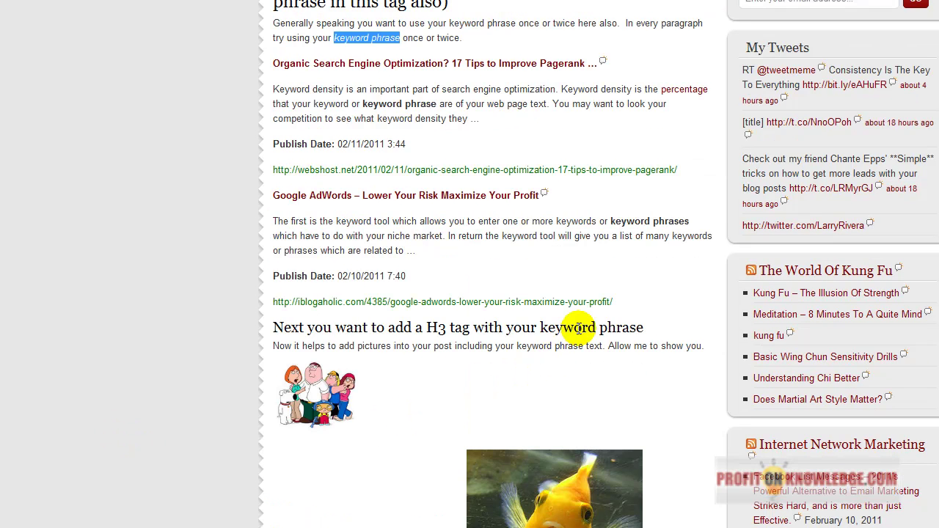
pyautogui.moveTo(540, 328); pyautogui.dragTo(649, 327)
pyautogui.scroll(3, 99, 341)
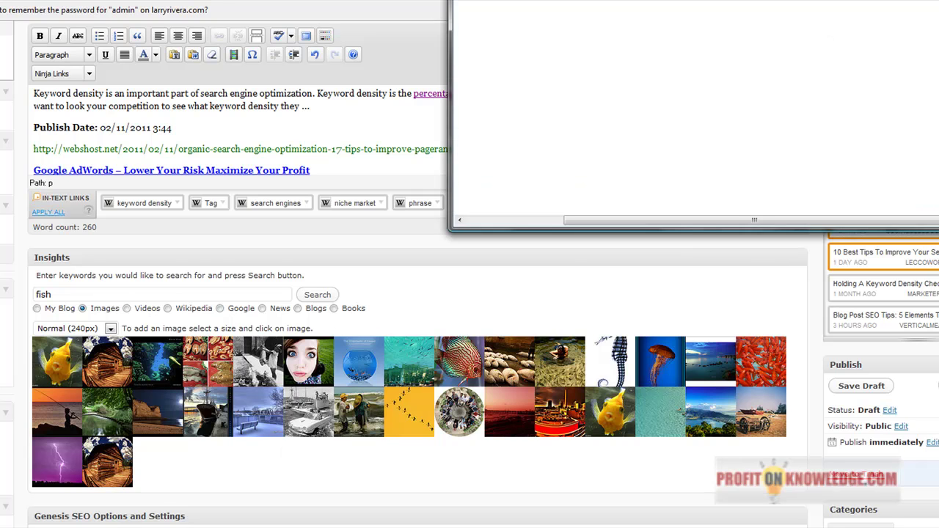
# Switch to the Notepad note, reposition its window and highlight the question "Does Every Blog Post Need To Have Keywords?".
pyautogui.hotkey('alt', 'Tab')
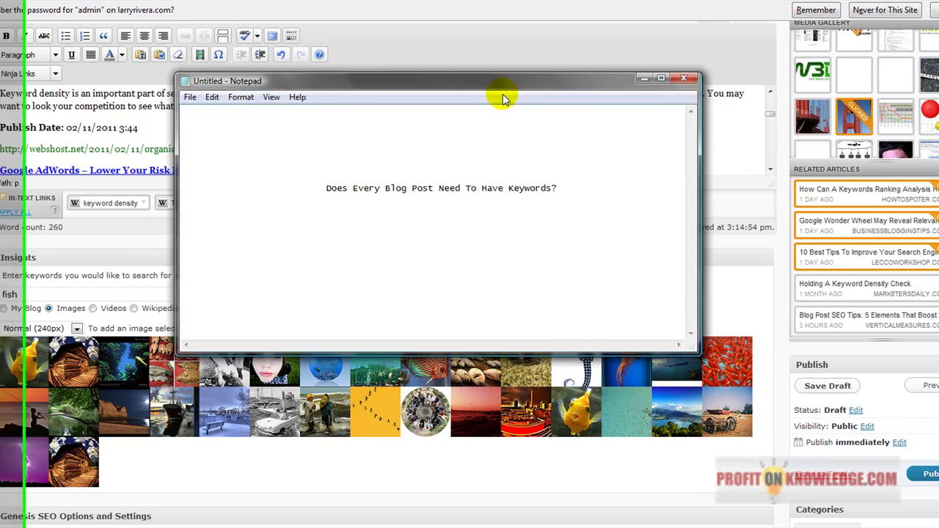
pyautogui.click(465, 80)
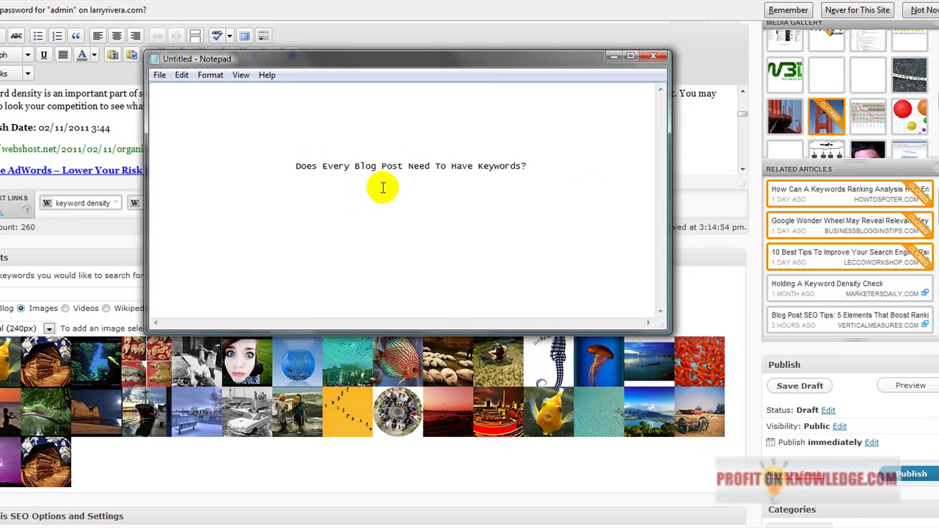
pyautogui.moveTo(537, 166); pyautogui.dragTo(287, 171)
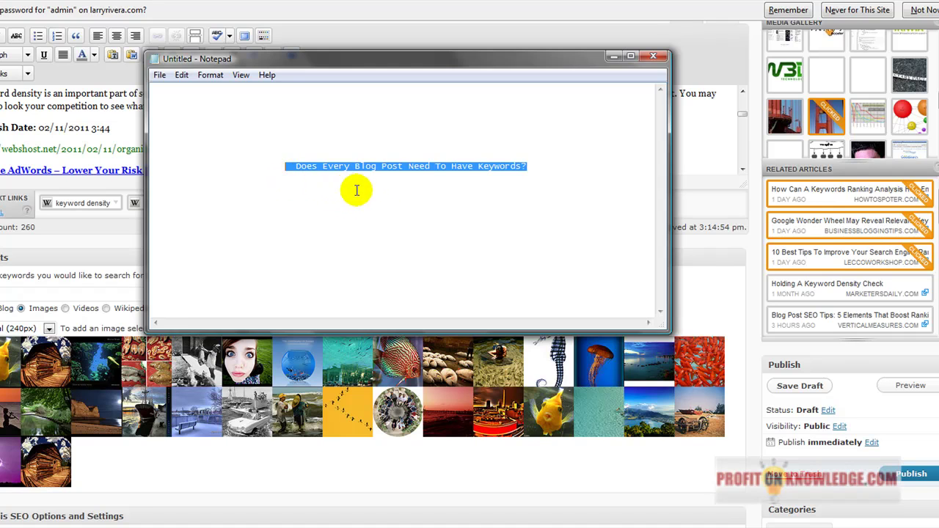
pyautogui.click(382, 191)
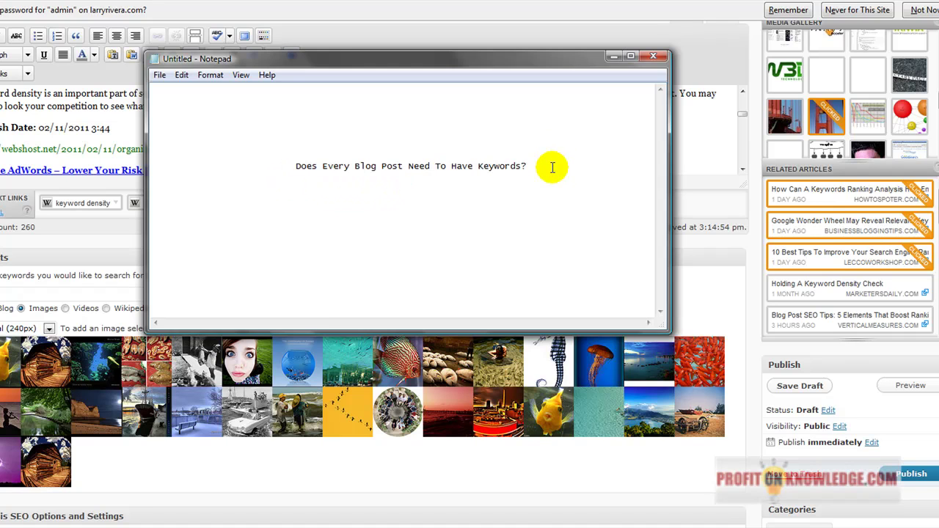